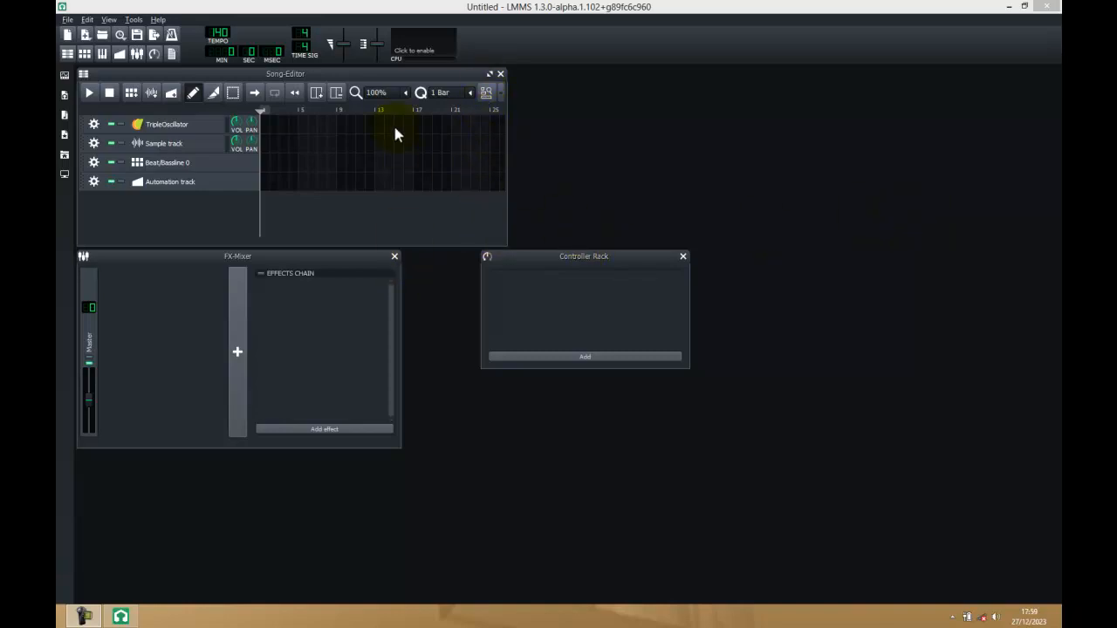
# Step: Move the Controller Rack away from the FX-Mixer and maximize the Song-Editor
pyautogui.moveTo(543, 257); pyautogui.dragTo(650, 119)
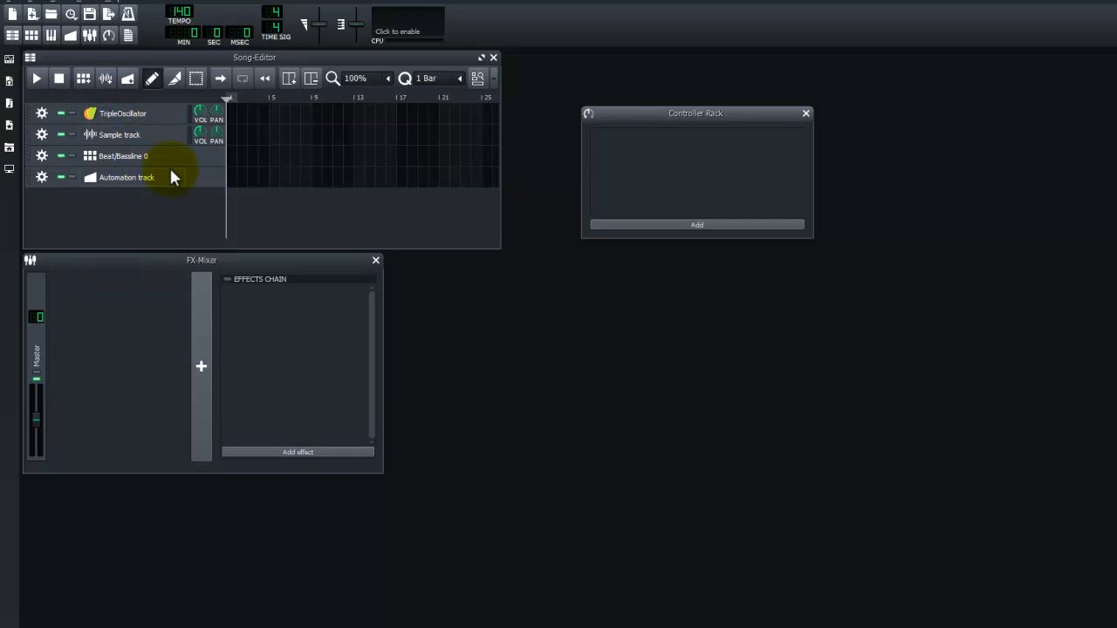
pyautogui.click(481, 59)
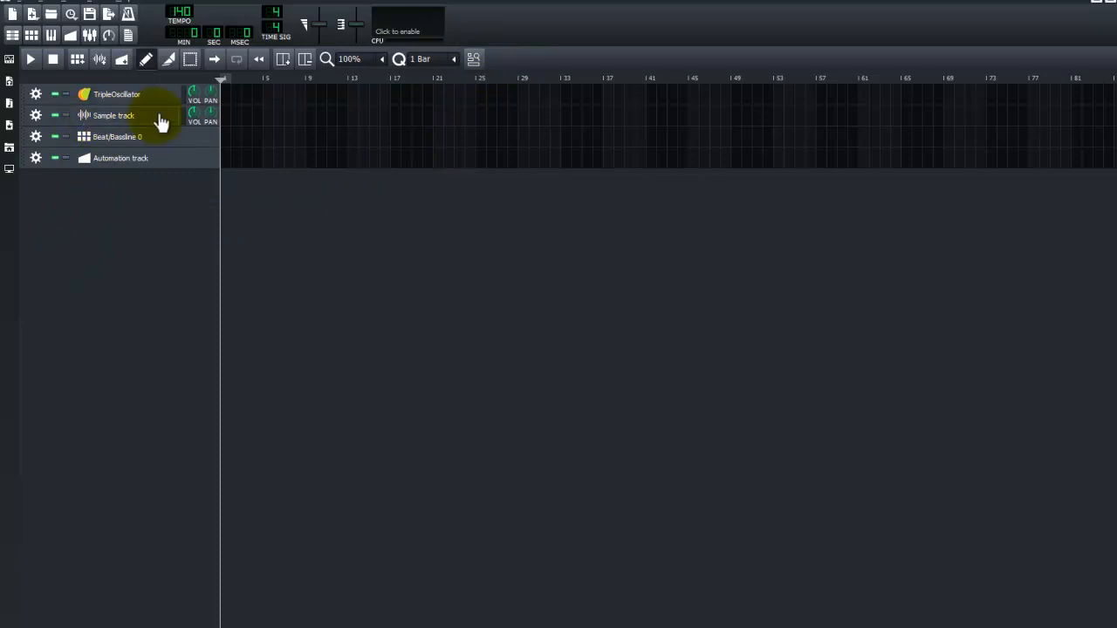
# Step: Load mardo 80 shaker.wav from E:\kit 2 into a clip at bar 1 of the Sample track
pyautogui.doubleClick(228, 121)
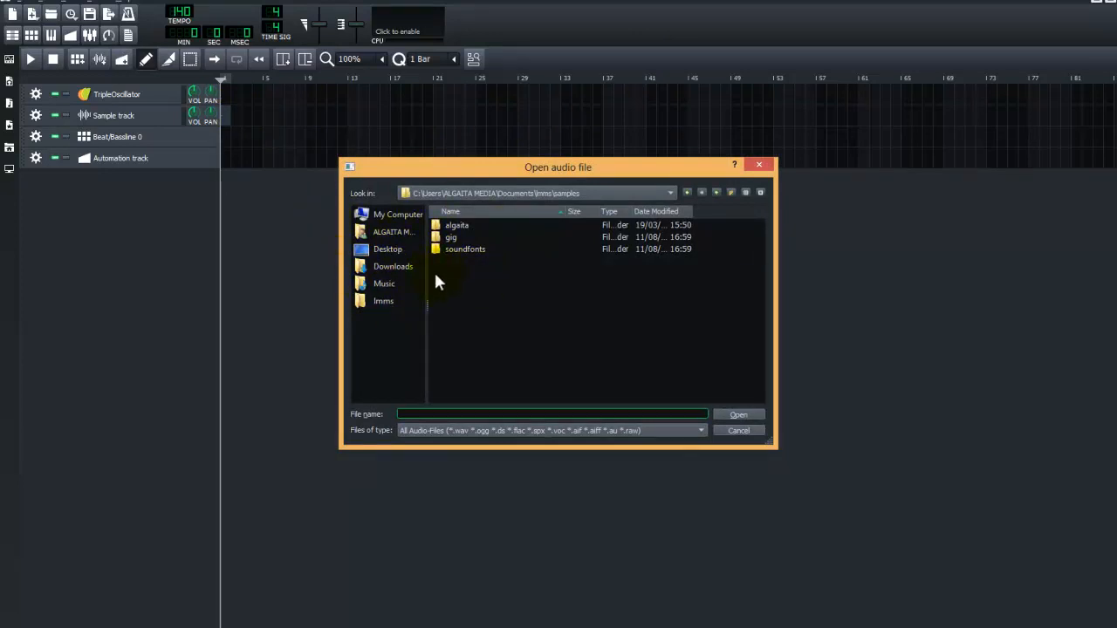
pyautogui.click(394, 250)
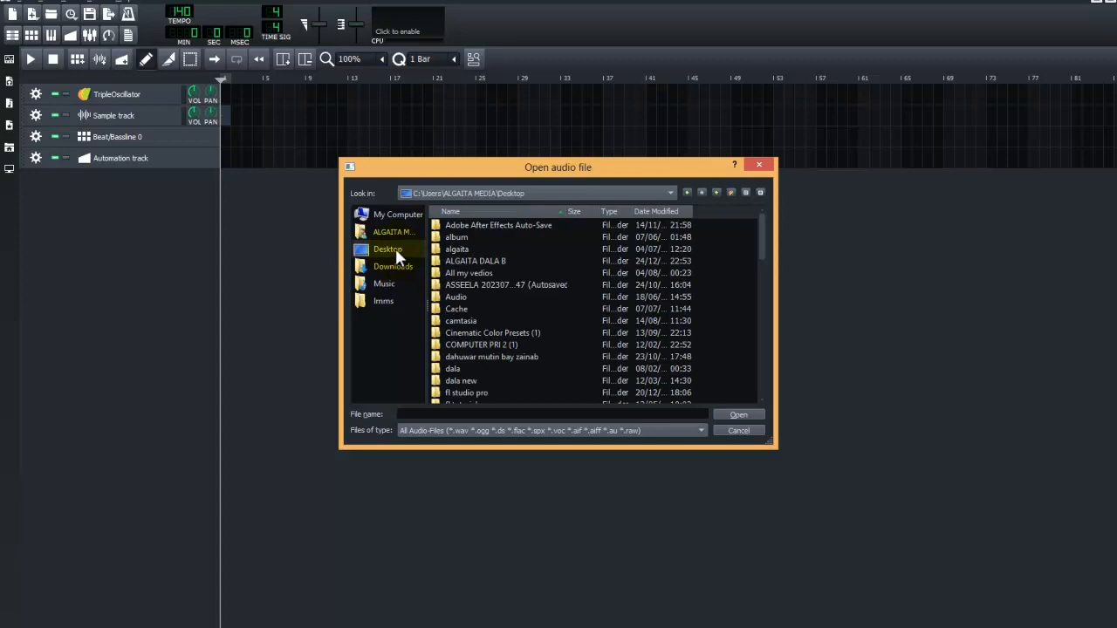
pyautogui.click(394, 217)
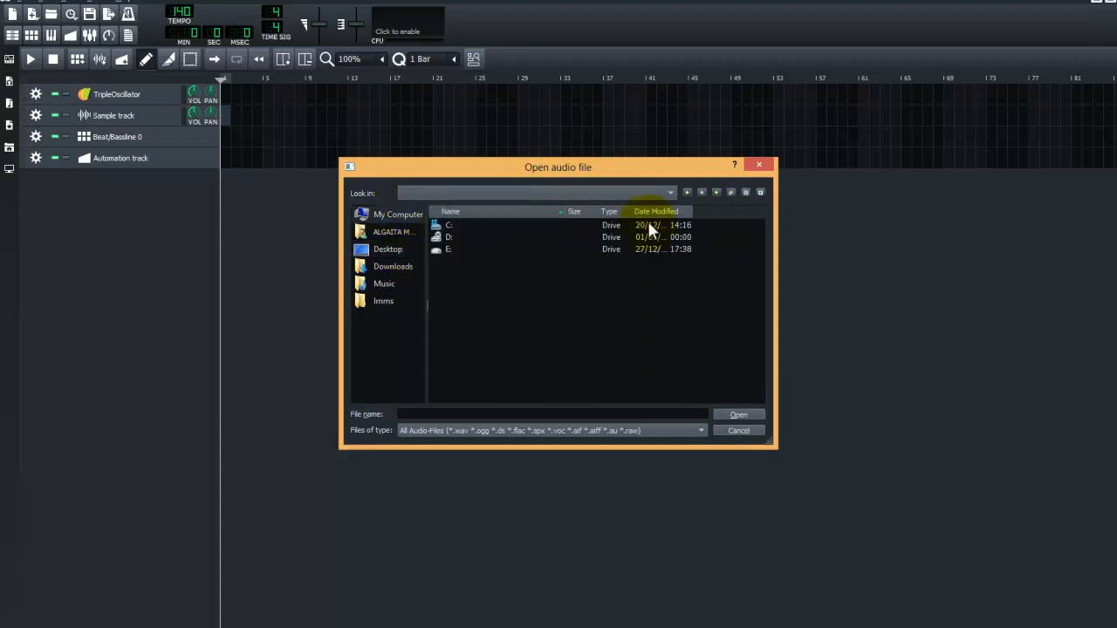
pyautogui.doubleClick(444, 249)
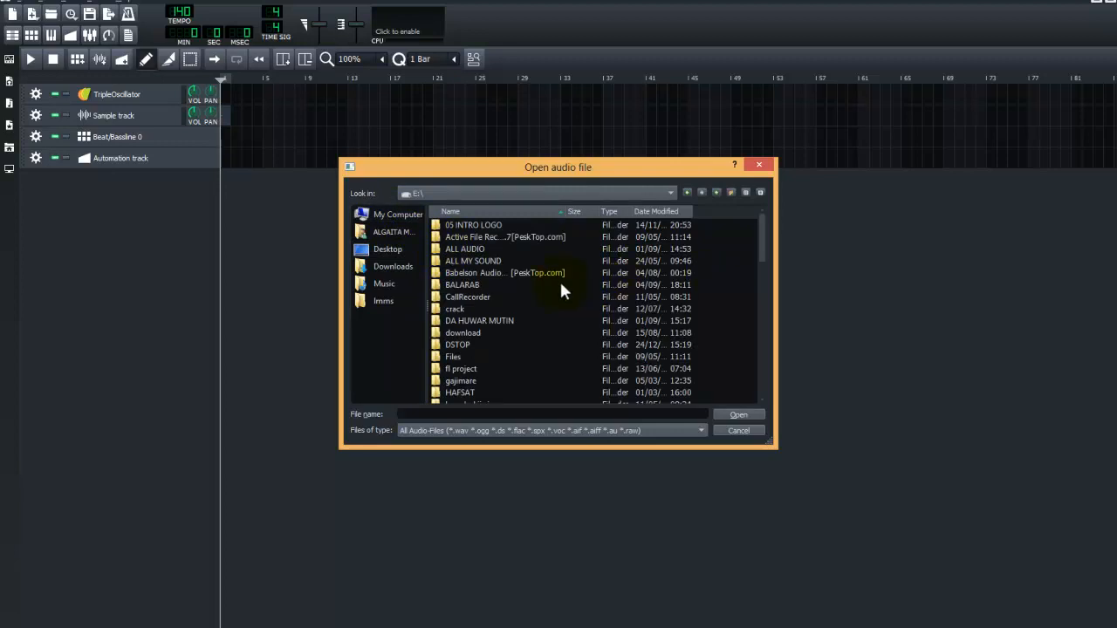
pyautogui.scroll(-4, 560, 283)
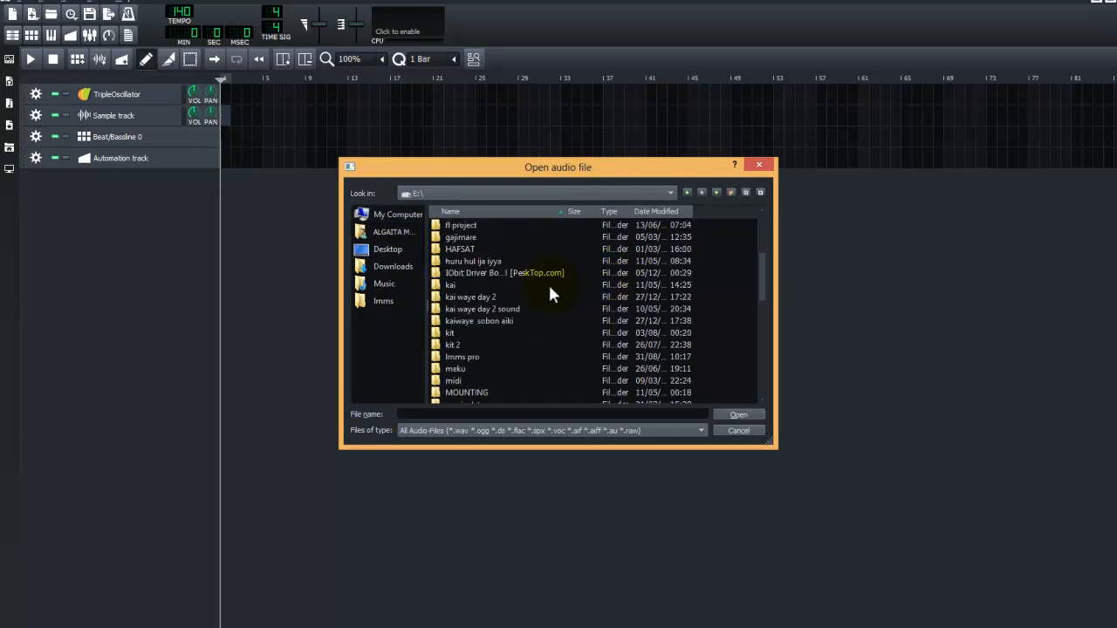
pyautogui.doubleClick(454, 345)
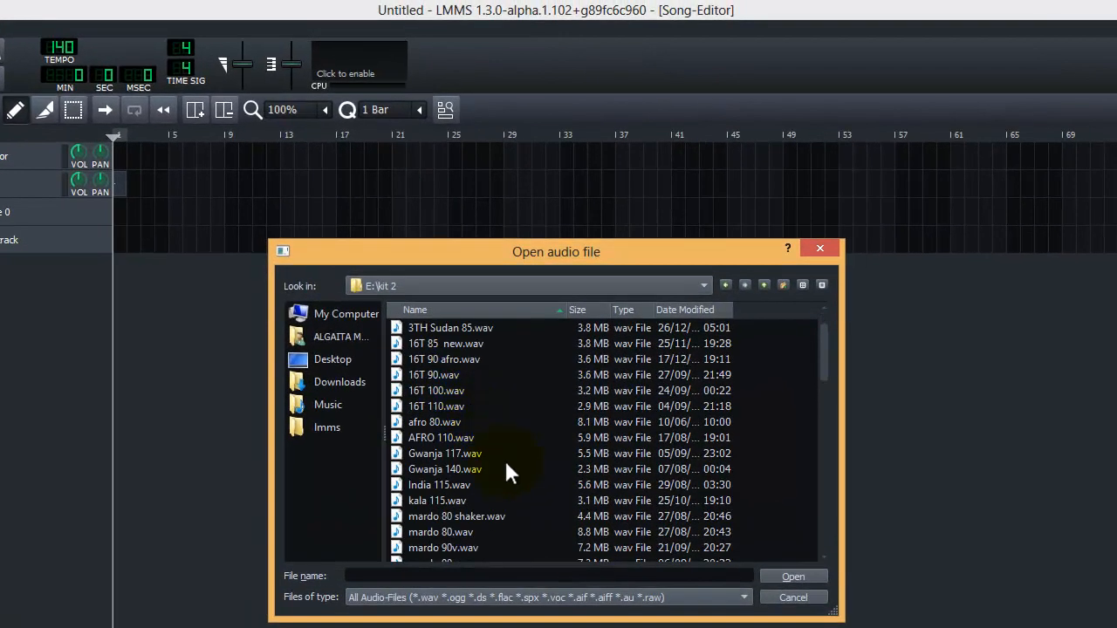
pyautogui.scroll(-2, 504, 457)
pyautogui.scroll(-1, 467, 423)
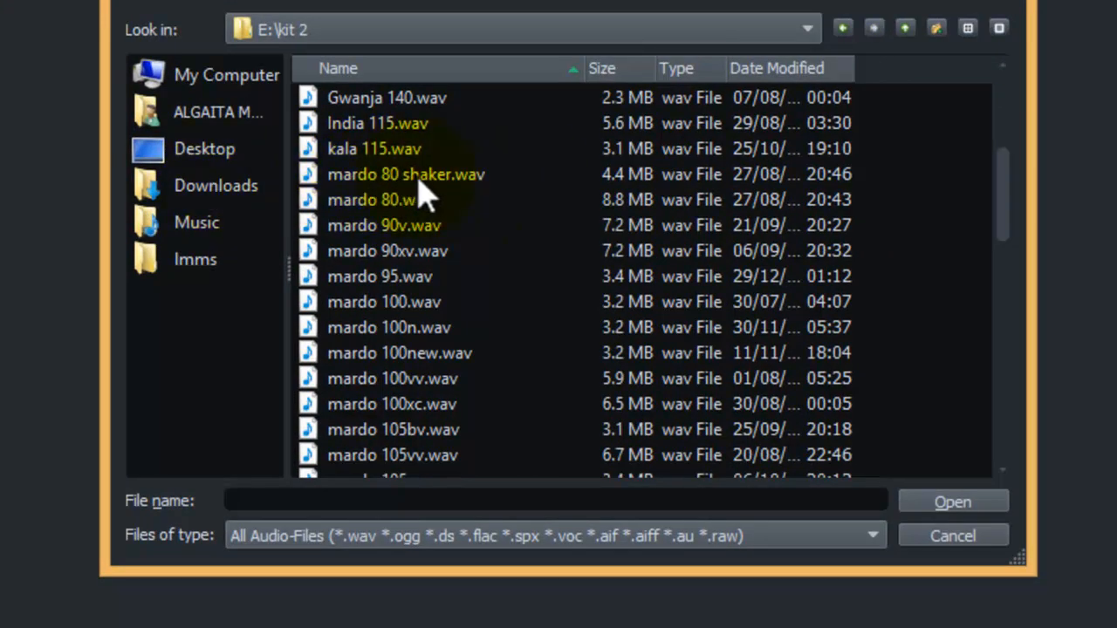
pyautogui.doubleClick(418, 177)
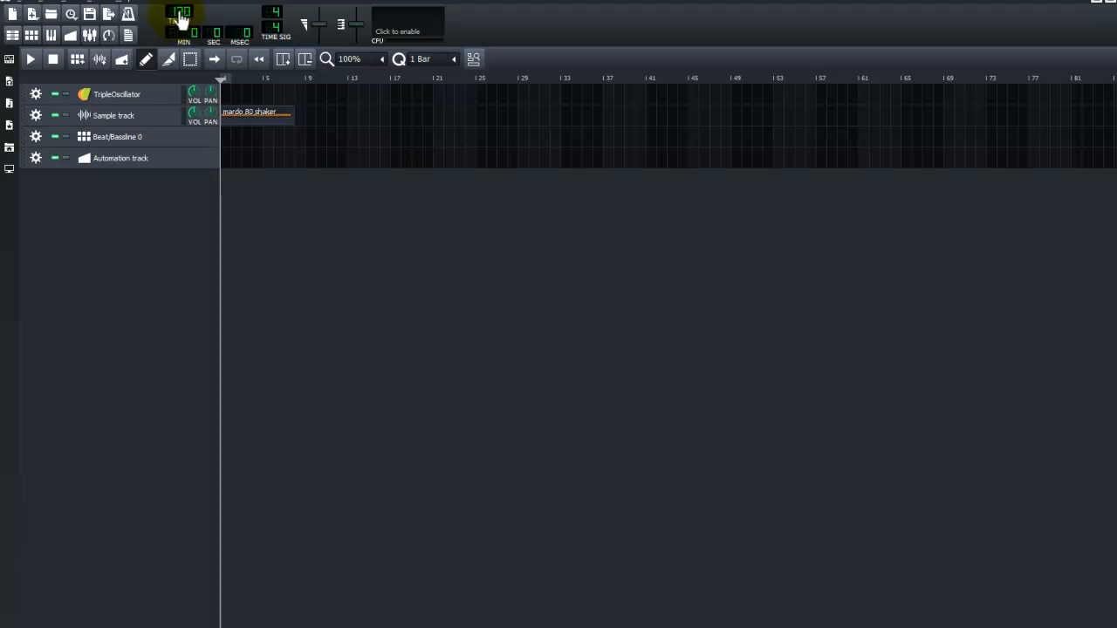
# Step: Set the song tempo to 80 and start playback
pyautogui.scroll(-16, 181, 20)
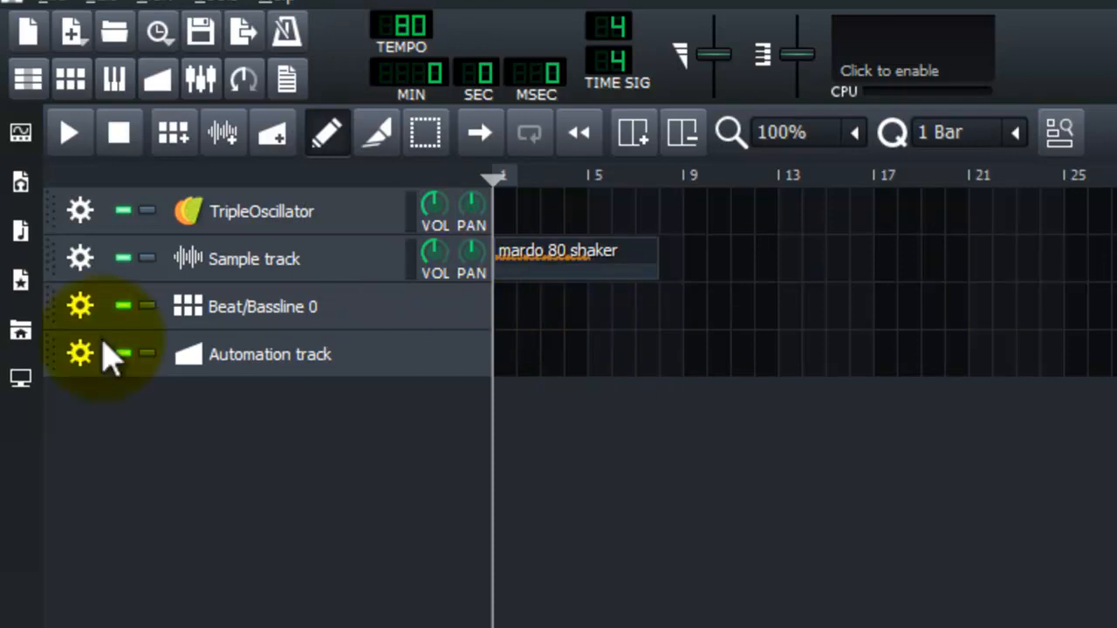
pyautogui.click(73, 144)
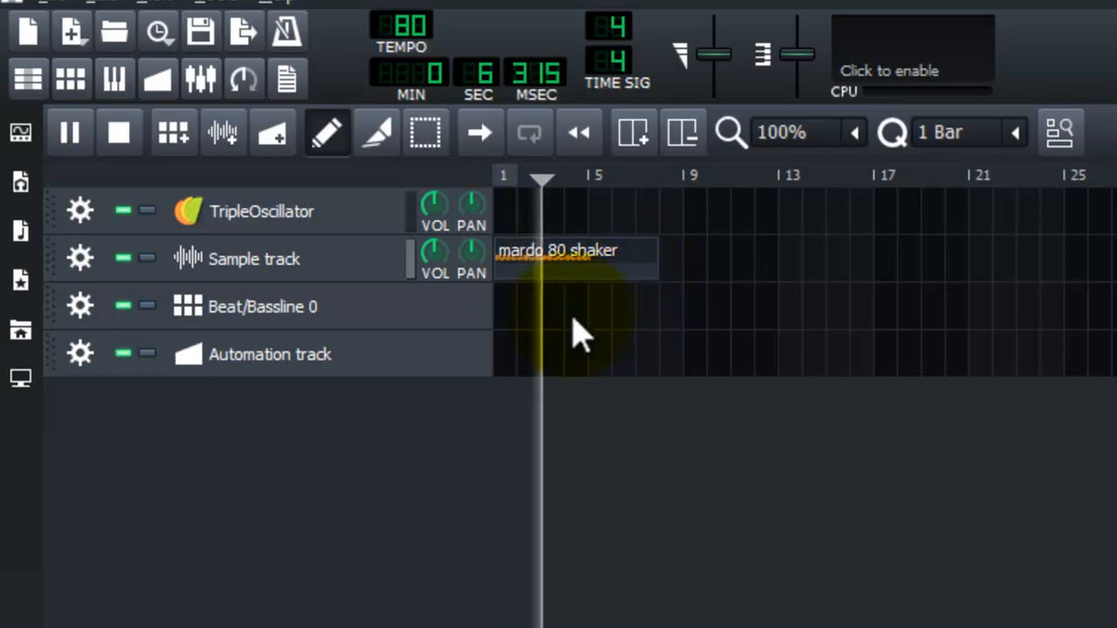
# Step: Set the Song-Editor zoom to 800% and the snapping size to 2 Bars, and stop playback
pyautogui.scroll(2, 784, 144)
pyautogui.scroll(-6, 789, 147)
pyautogui.scroll(1, 788, 145)
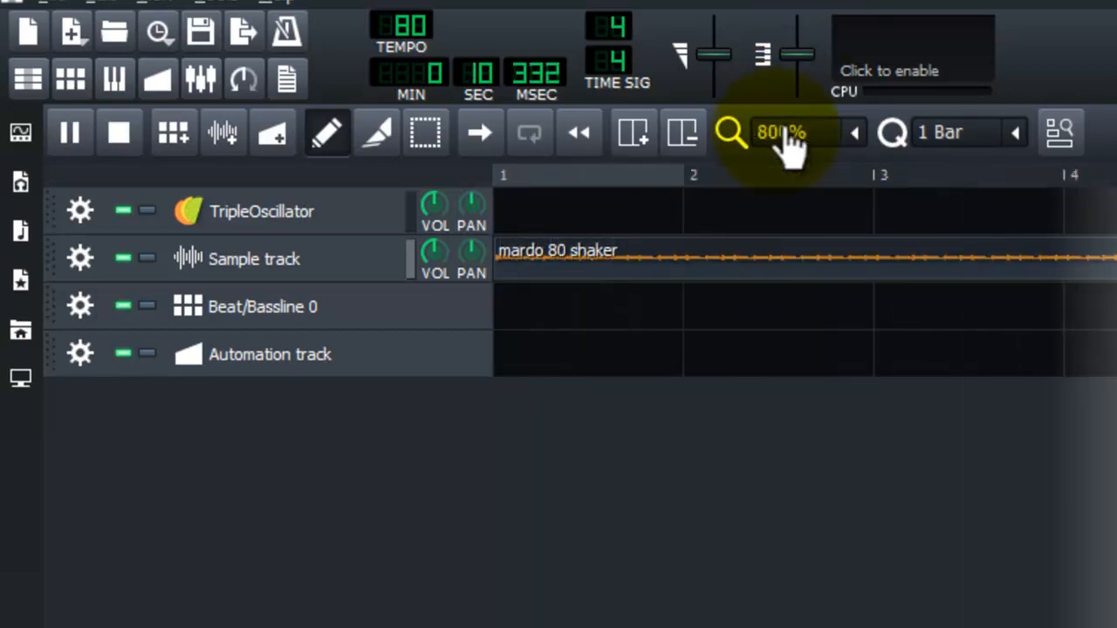
pyautogui.scroll(2, 973, 148)
pyautogui.scroll(-1, 973, 148)
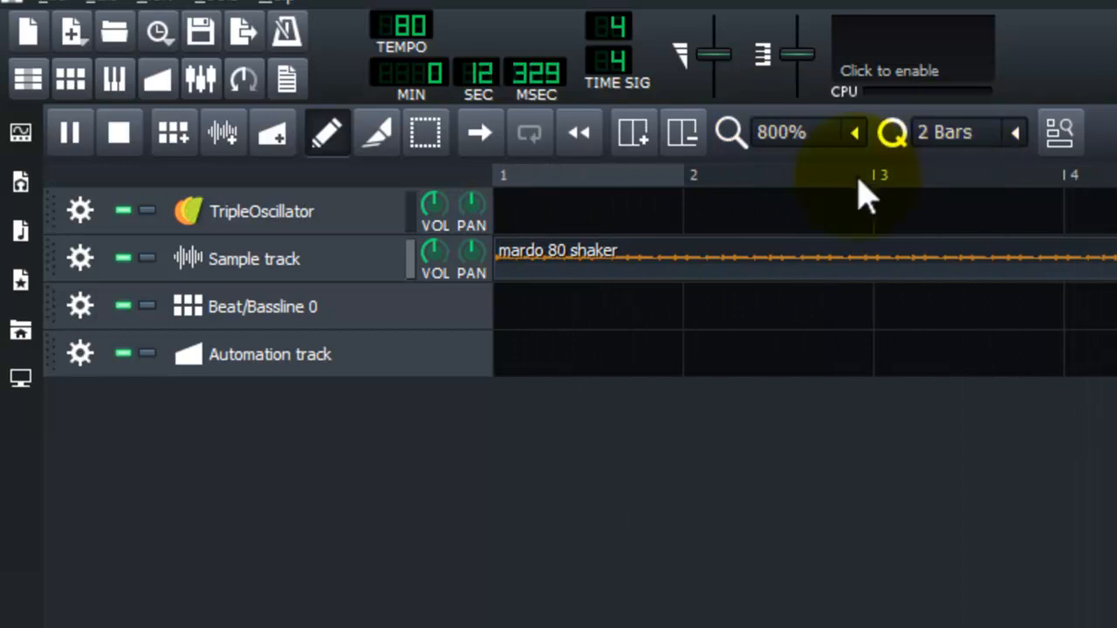
pyautogui.press('space')
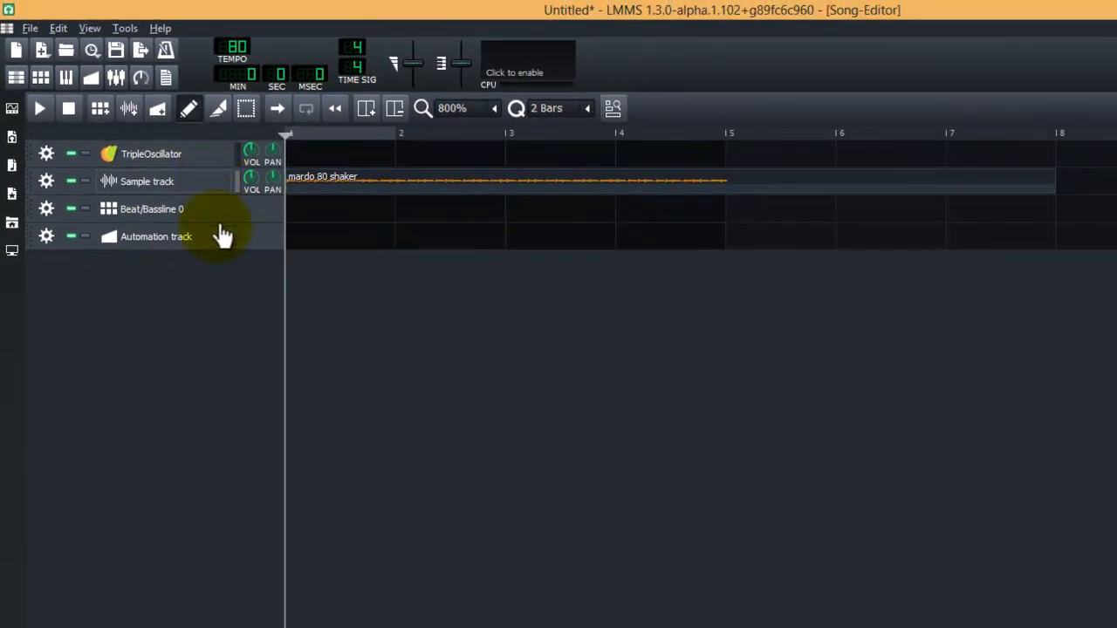
# Step: Raise the Sample track's volume and play a short stretch of the song to check it
pyautogui.click(225, 190)
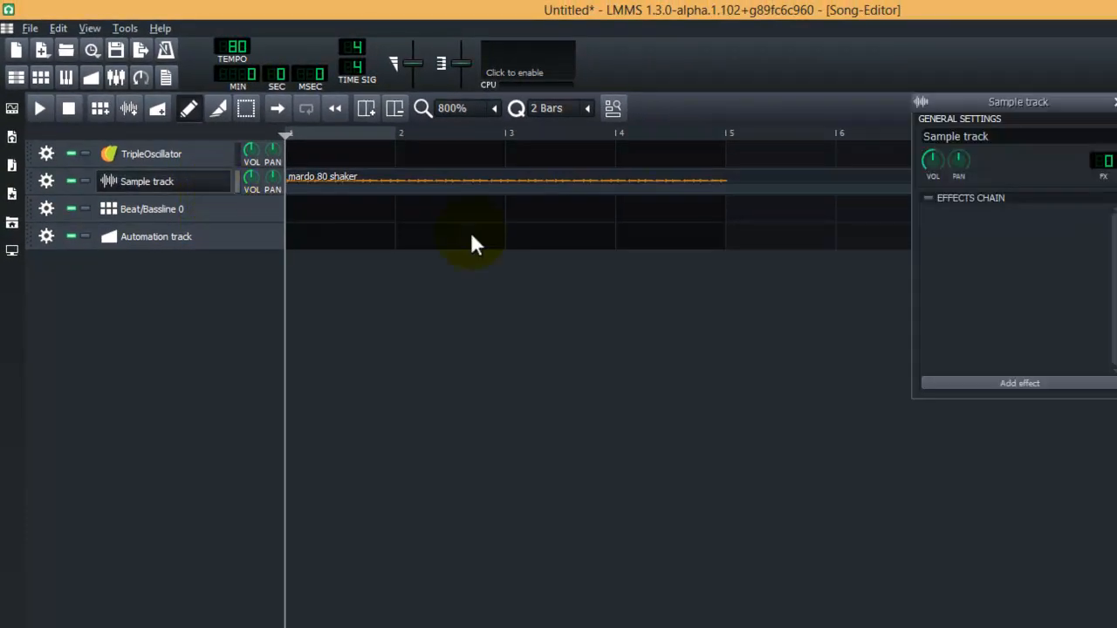
pyautogui.click(1114, 103)
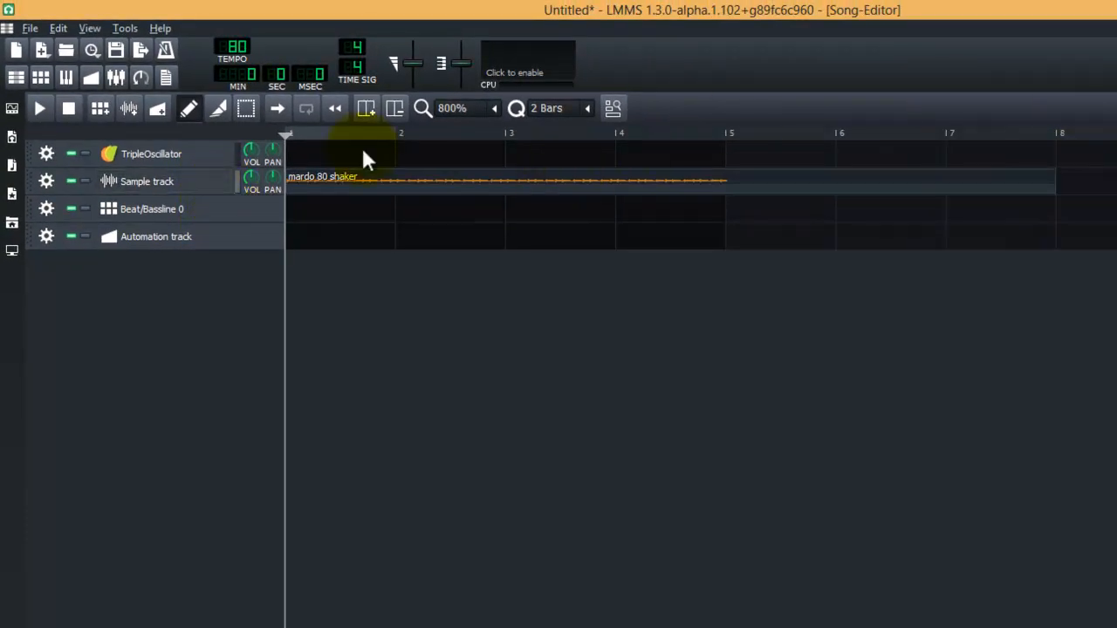
pyautogui.moveTo(260, 191); pyautogui.dragTo(305, 85)
pyautogui.click(48, 110)
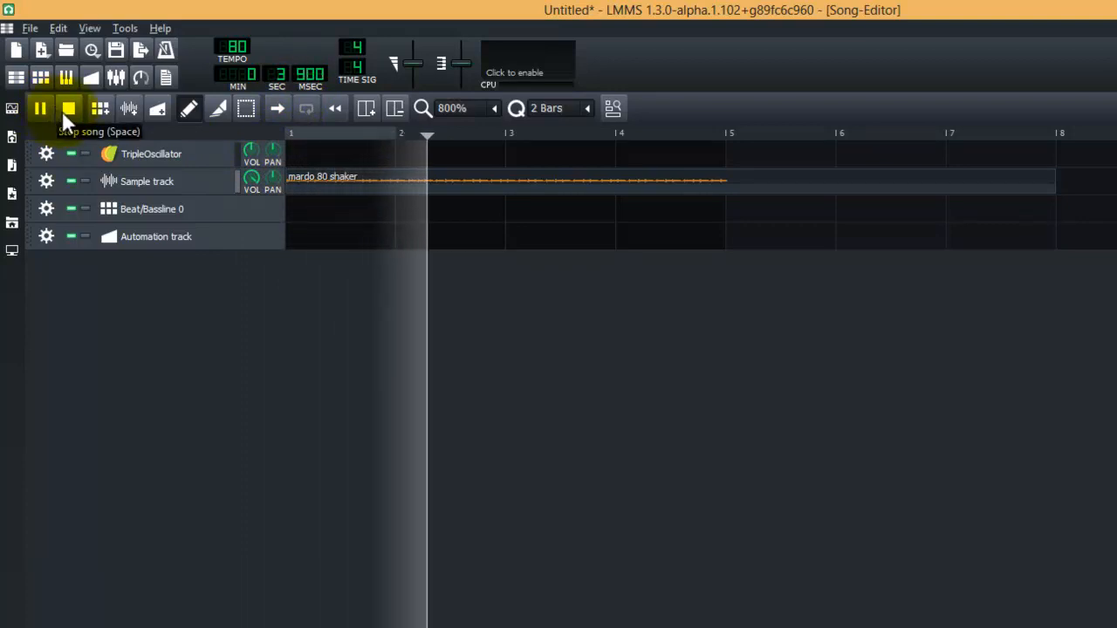
pyautogui.click(79, 107)
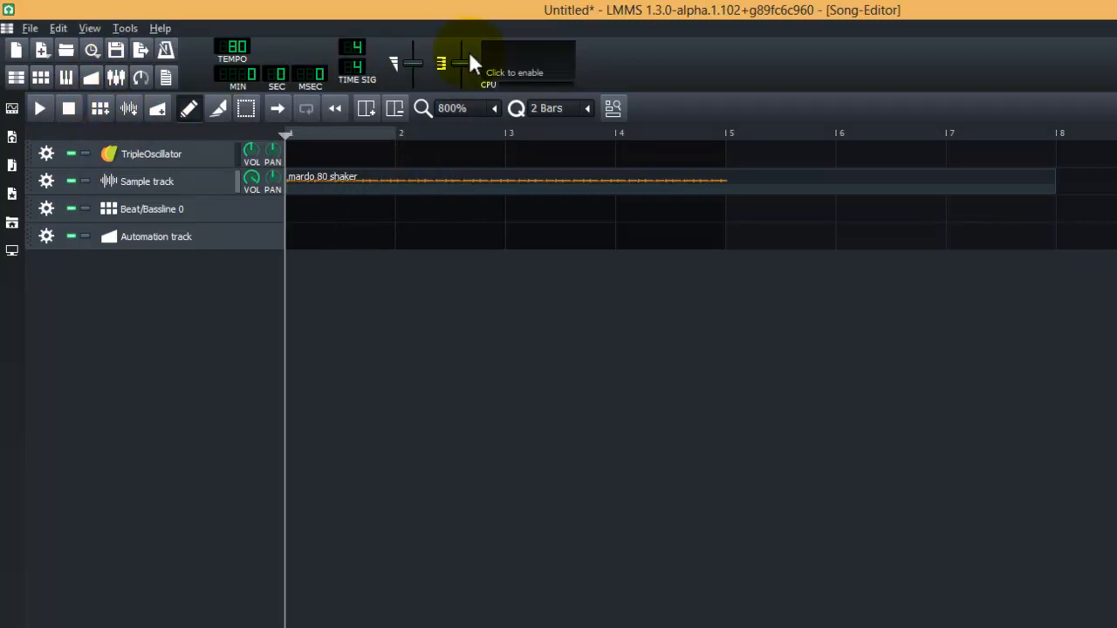
# Step: Enable loop points spanning bar 1 to bar 5 and play the looped shaker section
pyautogui.click(306, 109)
pyautogui.moveTo(394, 136); pyautogui.dragTo(469, 142)
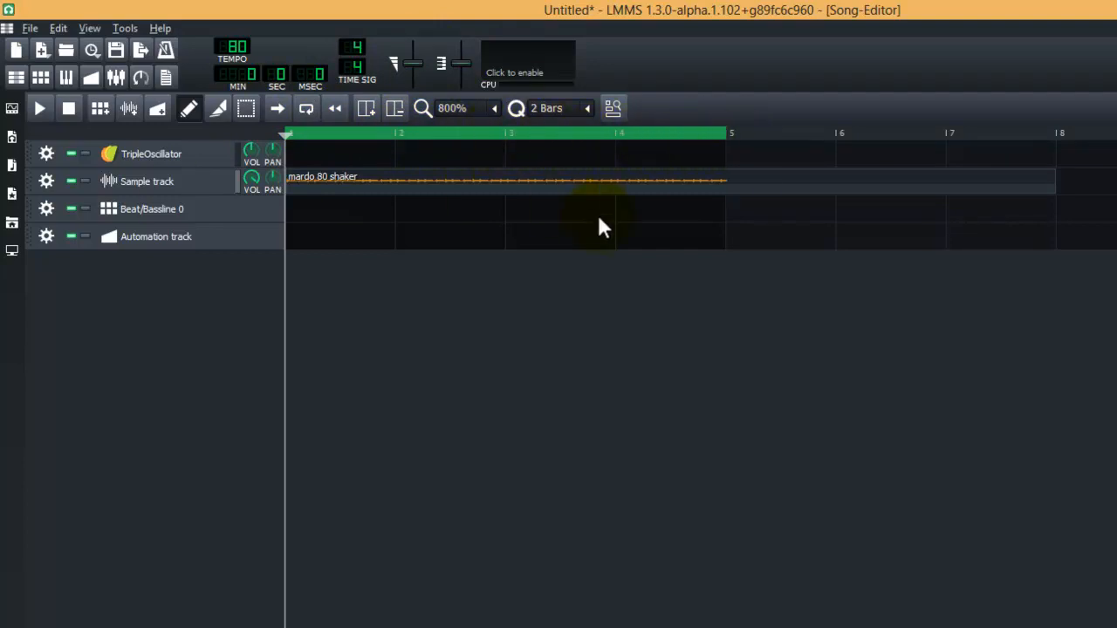
pyautogui.click(48, 111)
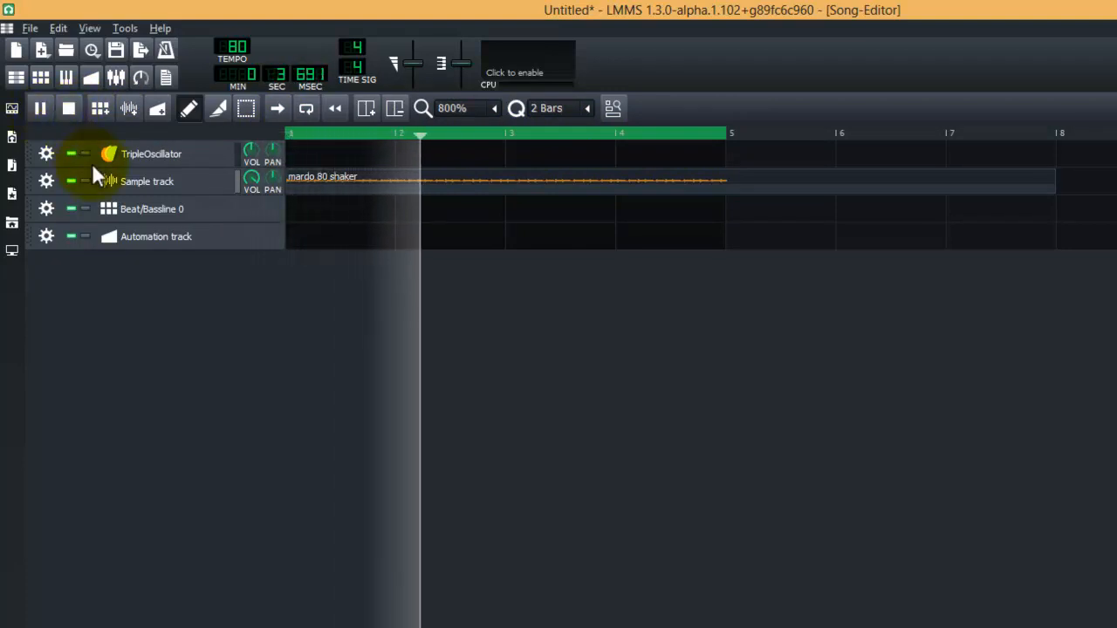
# Step: Examine the saved projects and the demos, templates and tutorials folders in My Projects
pyautogui.click(11, 138)
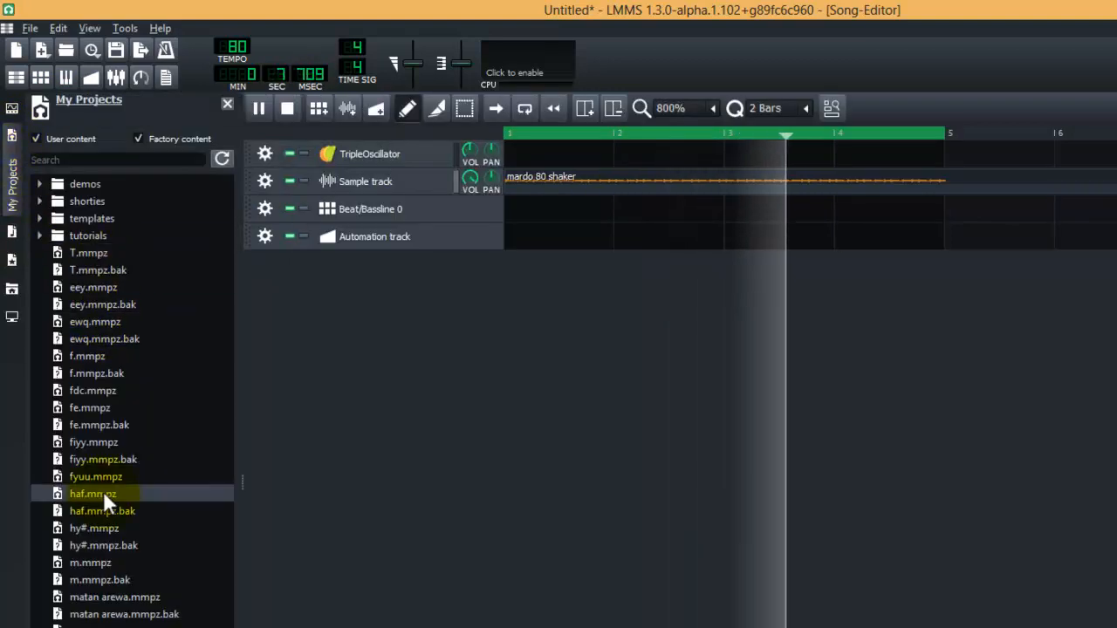
pyautogui.click(81, 183)
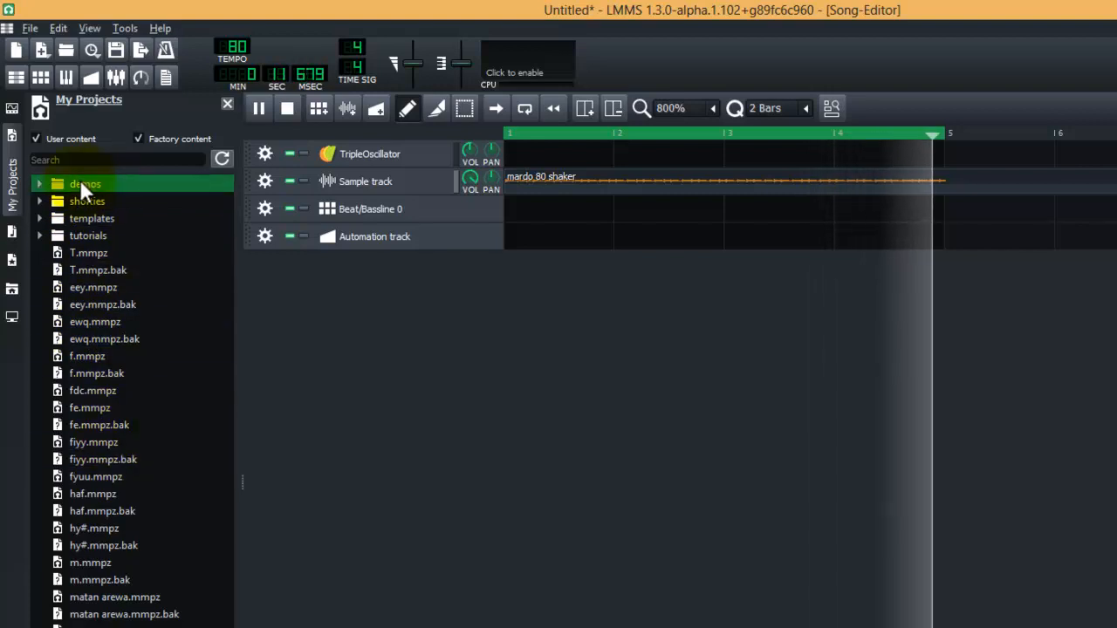
pyautogui.click(40, 184)
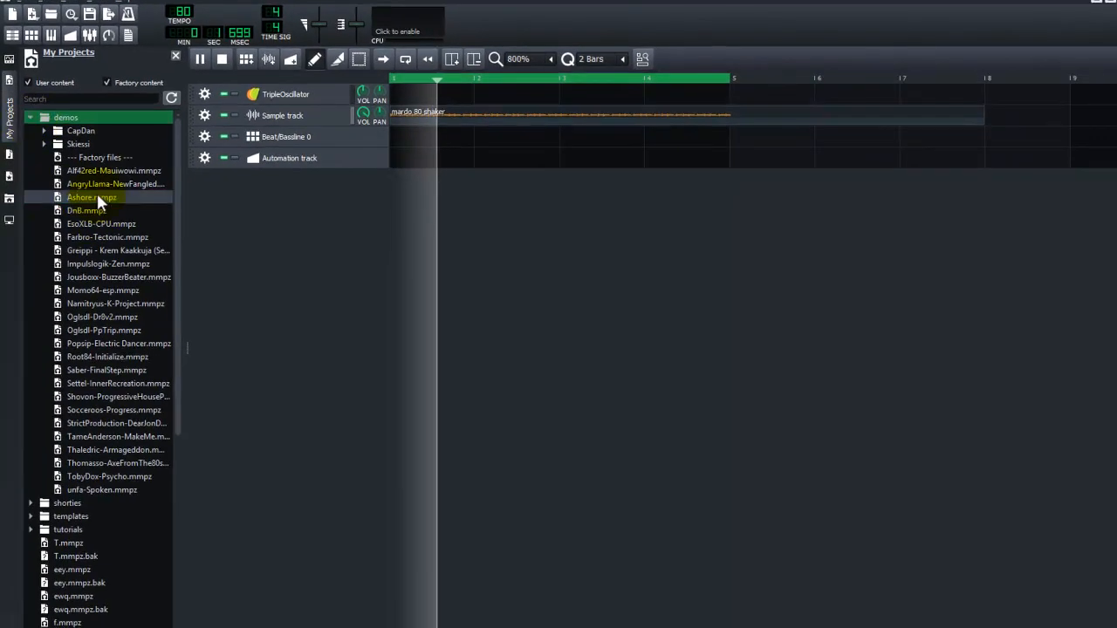
pyautogui.click(96, 199)
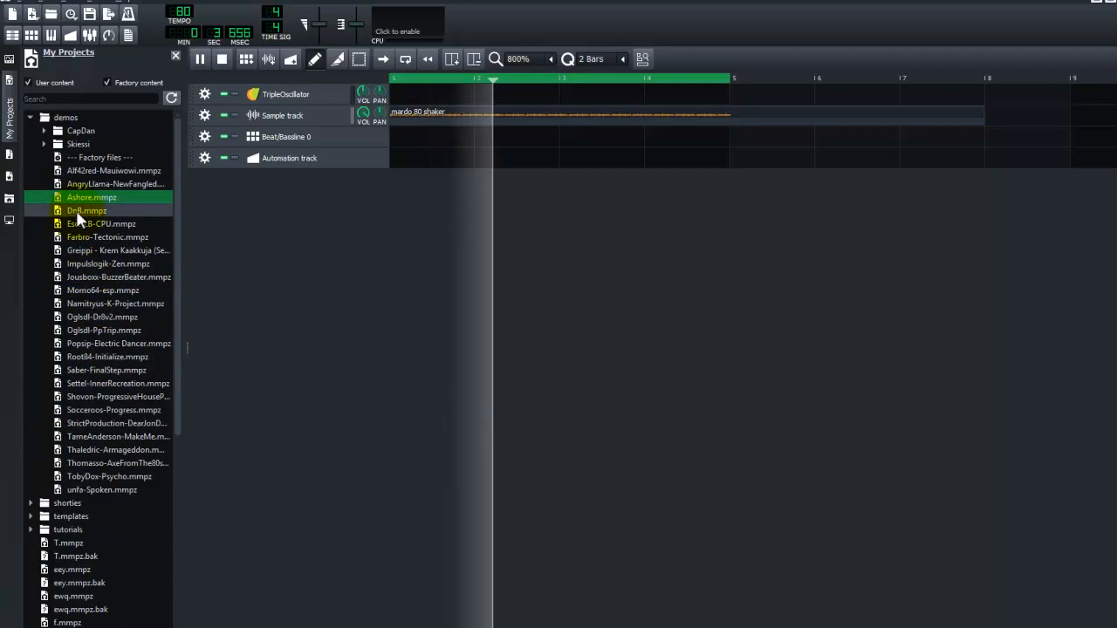
pyautogui.click(29, 116)
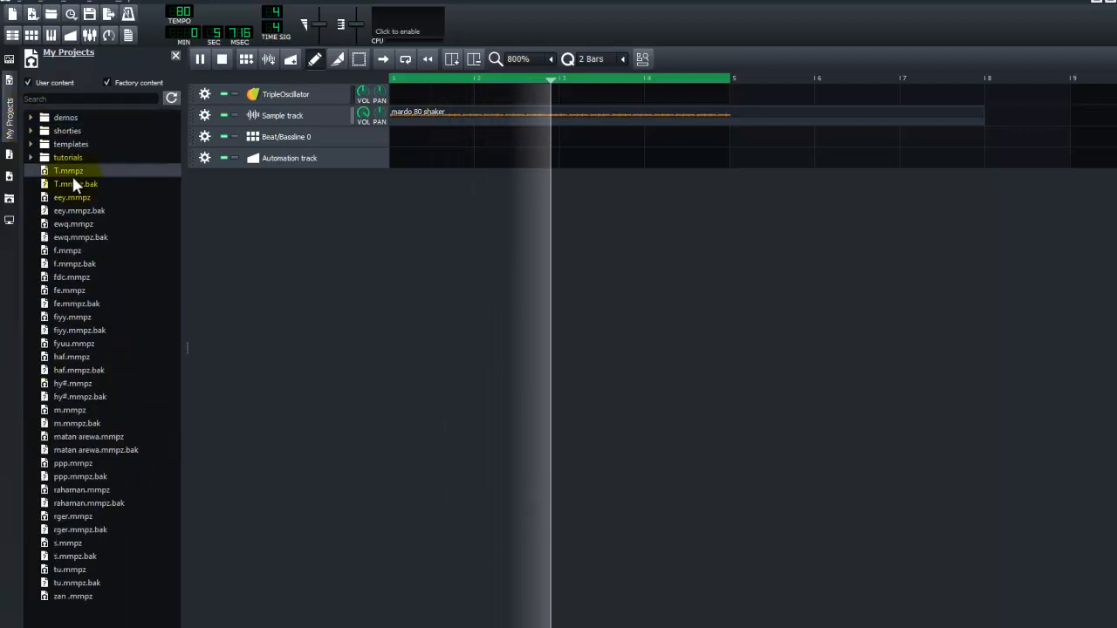
pyautogui.click(29, 145)
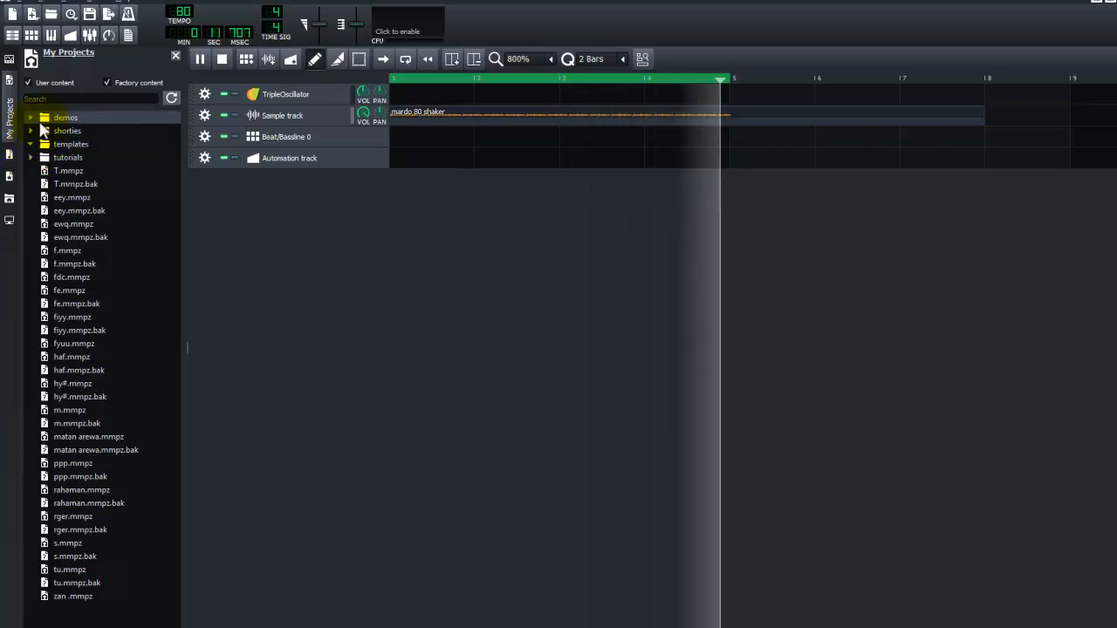
pyautogui.click(30, 158)
pyautogui.click(30, 159)
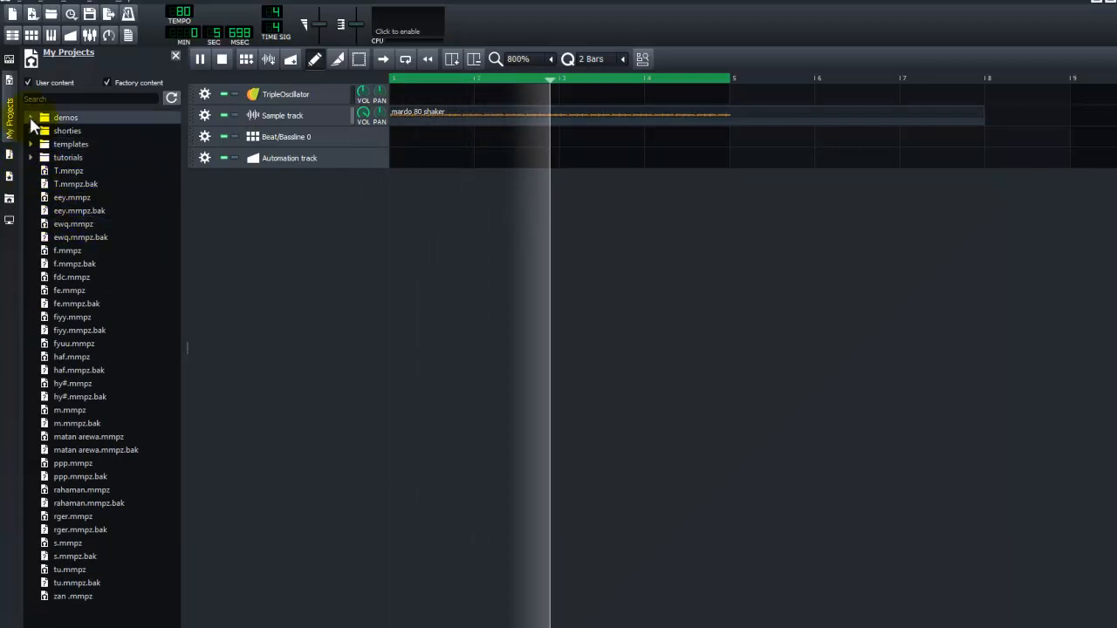
pyautogui.click(9, 96)
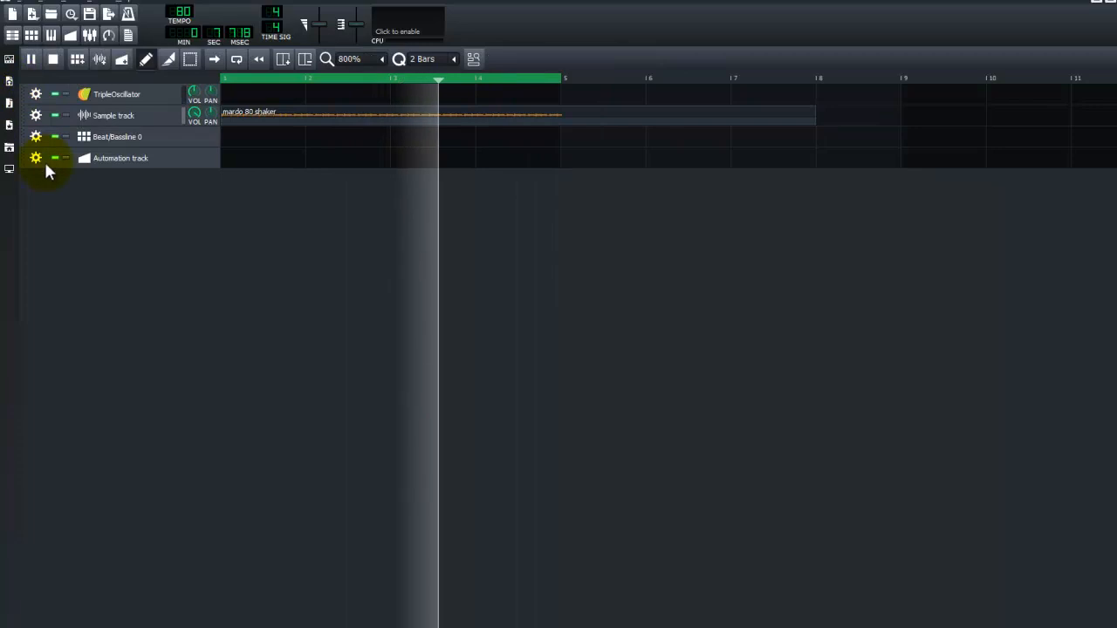
# Step: Expand the algaita folder in My Samples and preview the Ride Solo Groove 01b sample
pyautogui.click(10, 102)
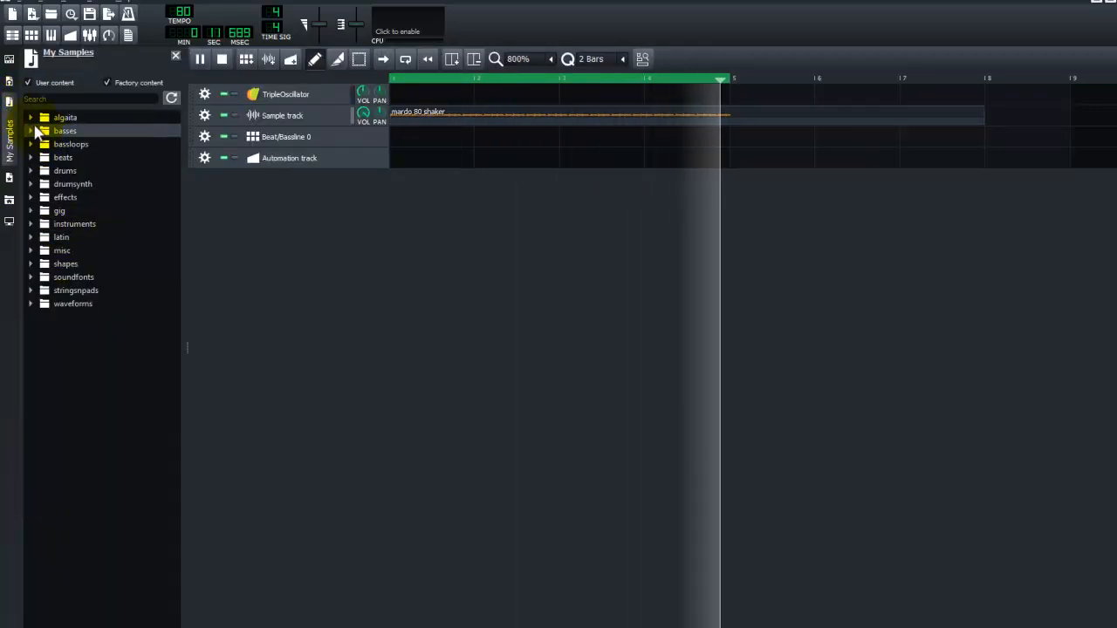
pyautogui.click(36, 125)
pyautogui.click(88, 208)
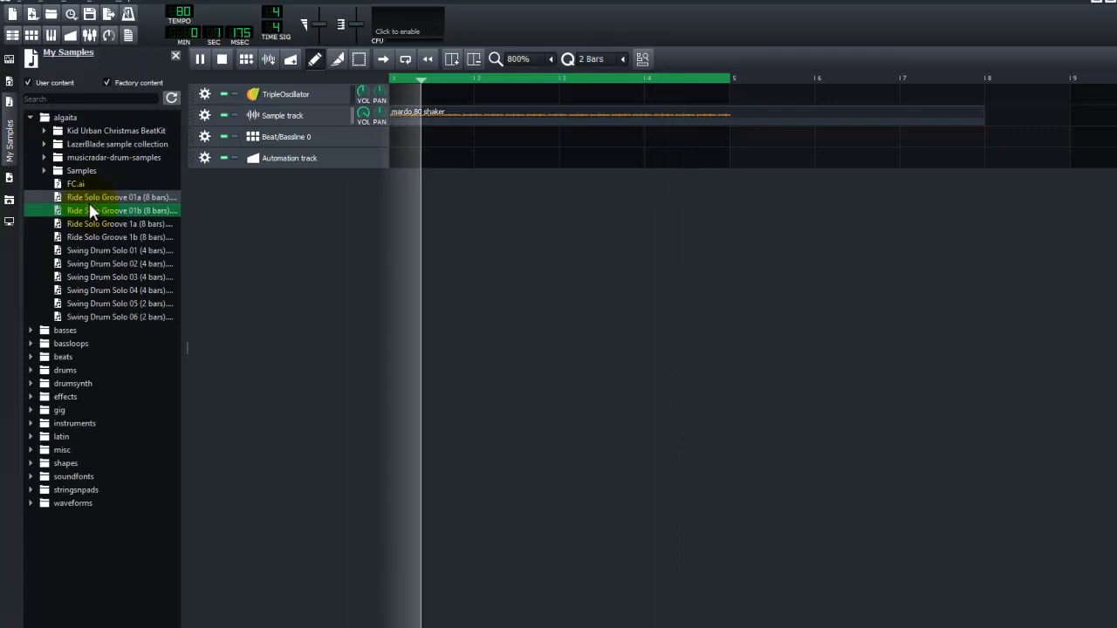
# Step: Preview several KU 808 samples from the Urban 808's folder of the Kid Urban Christmas BeatKit against the loop
pyautogui.click(44, 130)
pyautogui.click(58, 143)
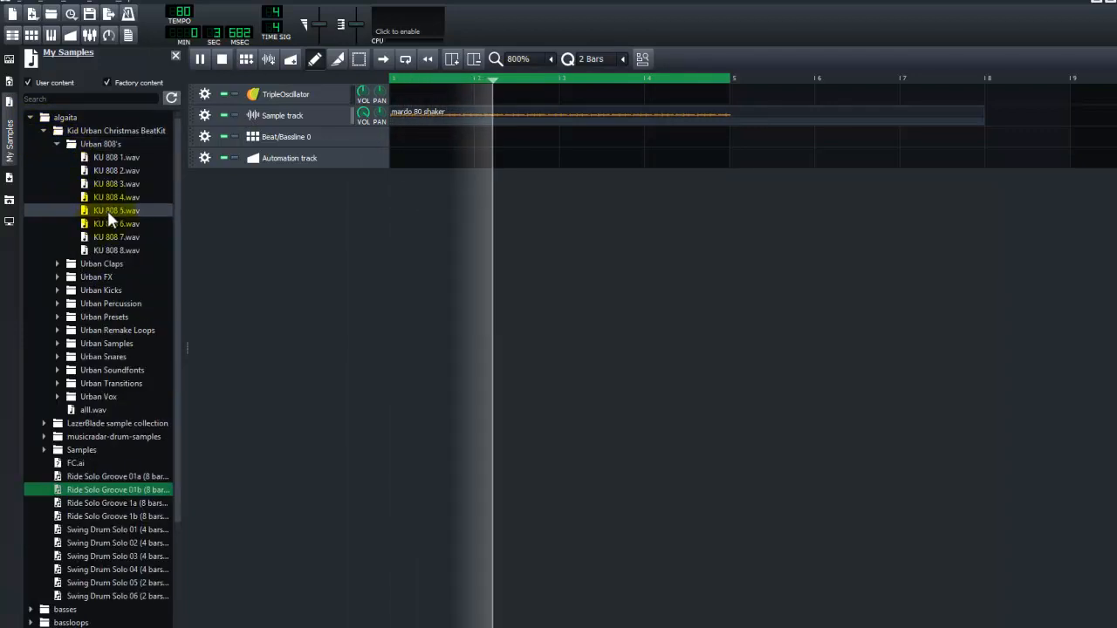
pyautogui.click(84, 159)
pyautogui.click(91, 170)
pyautogui.click(95, 184)
pyautogui.click(99, 198)
pyautogui.click(105, 236)
pyautogui.scroll(-6, 107, 361)
pyautogui.scroll(4, 114, 332)
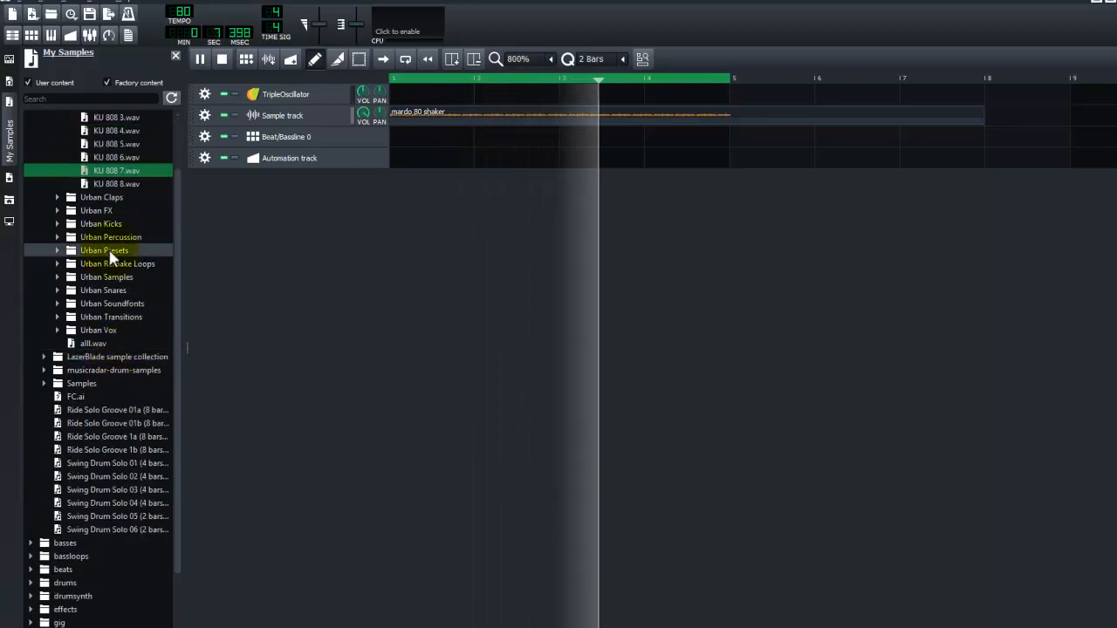
# Step: Expand the Urban Claps folder and preview several KU Clap samples, including KU Clap 12, 1 and 2
pyautogui.click(57, 198)
pyautogui.click(113, 224)
pyautogui.click(115, 250)
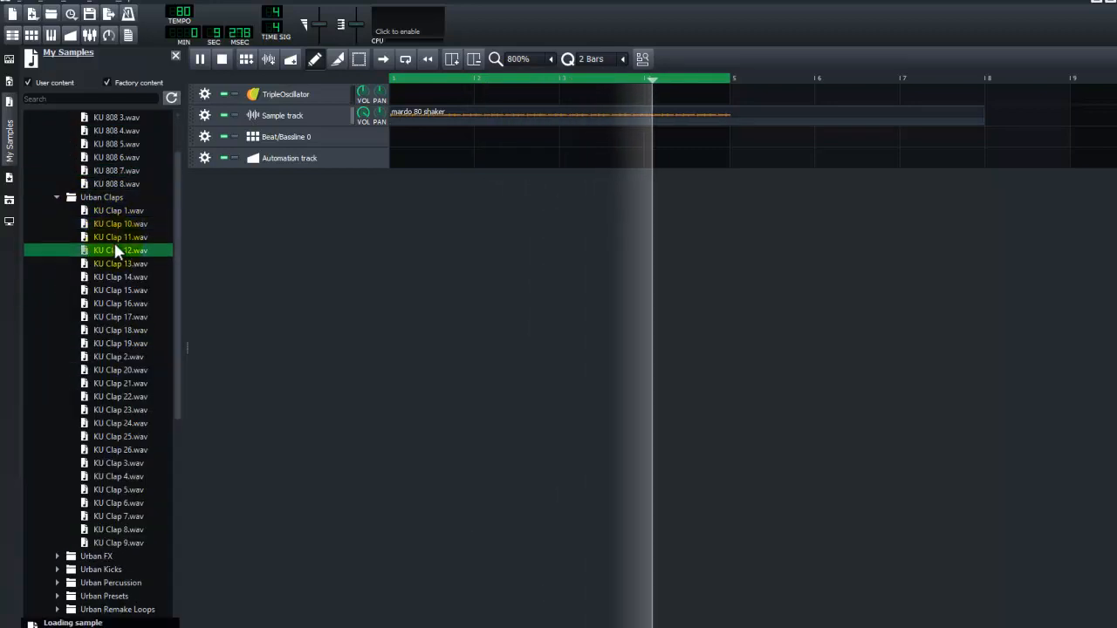
pyautogui.click(112, 212)
pyautogui.click(116, 236)
pyautogui.click(117, 264)
pyautogui.click(113, 290)
pyautogui.click(116, 341)
pyautogui.click(117, 358)
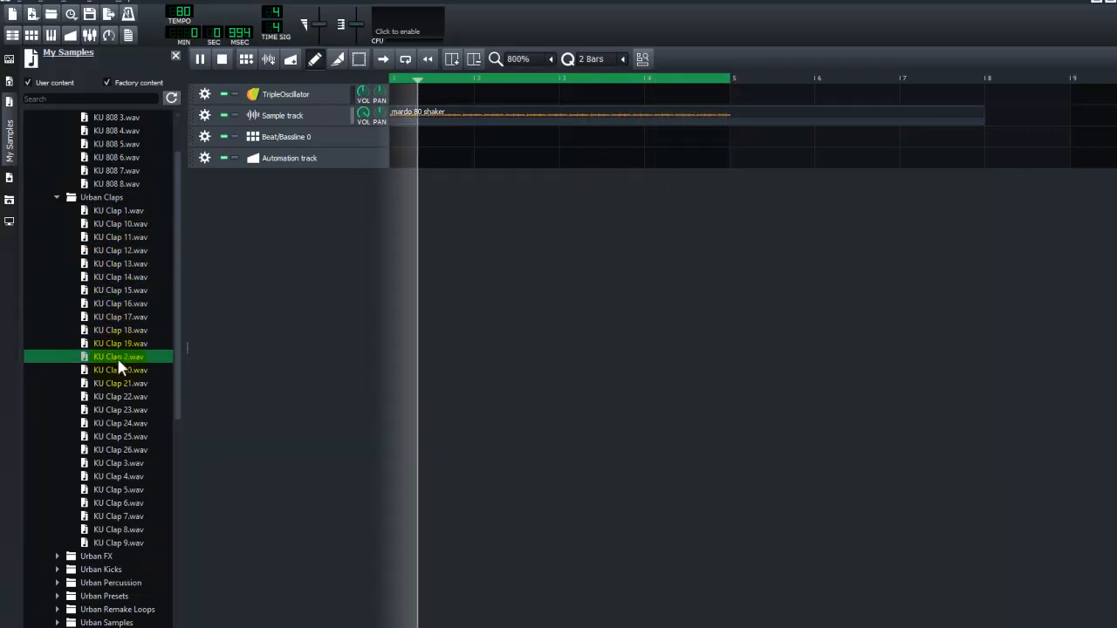
# Step: Add the KU Clap 2 sample as a new track in the song editor and create a pattern in its first bar
pyautogui.click(117, 369)
pyautogui.click(118, 357)
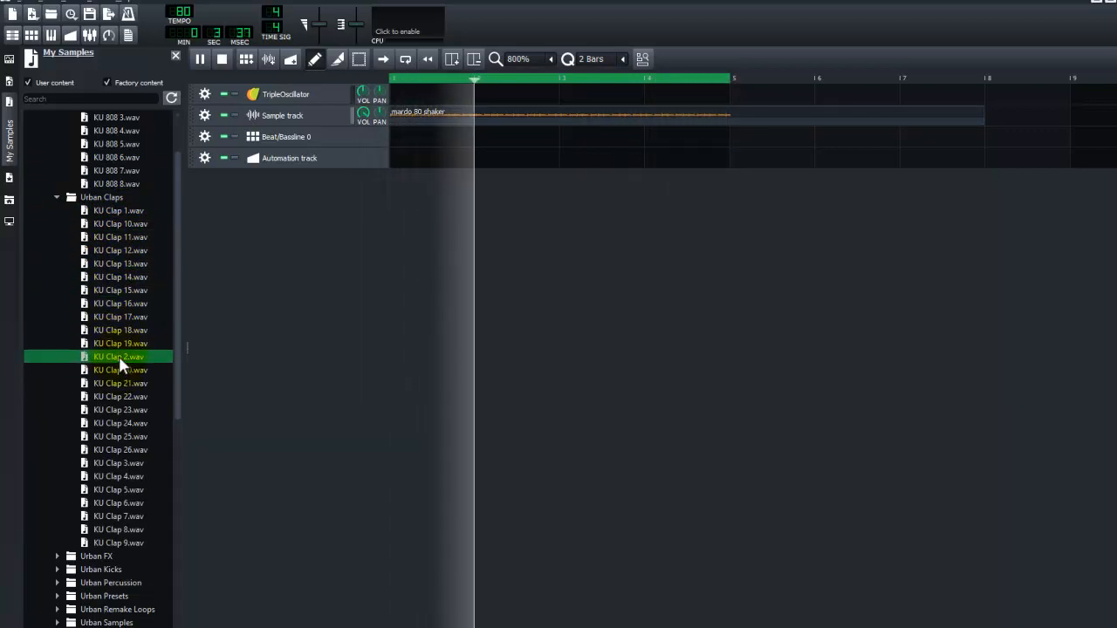
pyautogui.moveTo(118, 356); pyautogui.dragTo(254, 193)
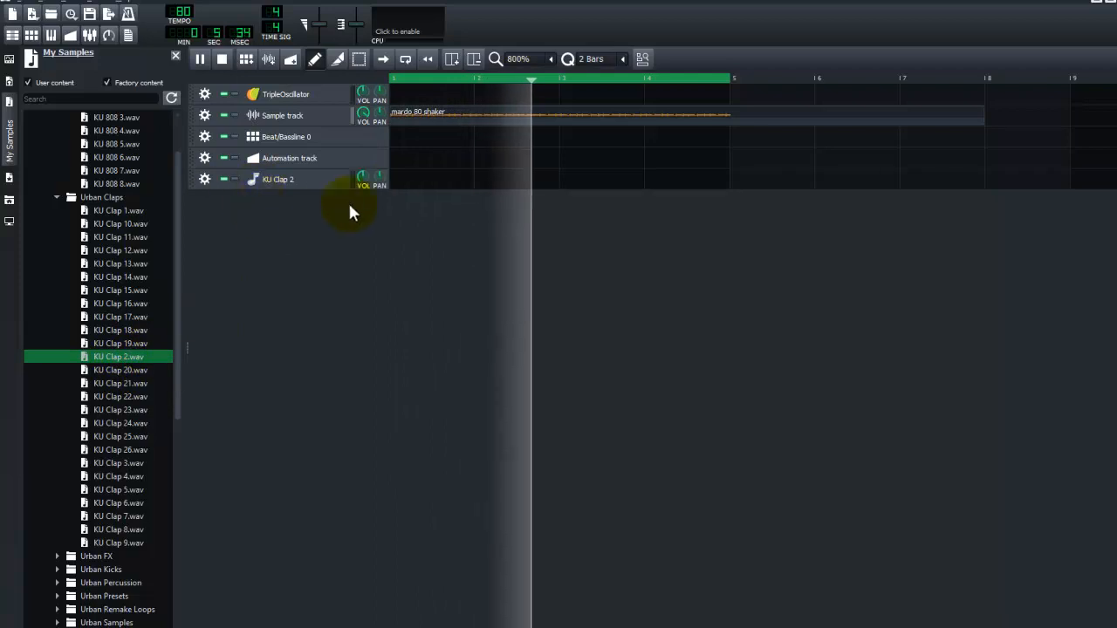
pyautogui.doubleClick(399, 186)
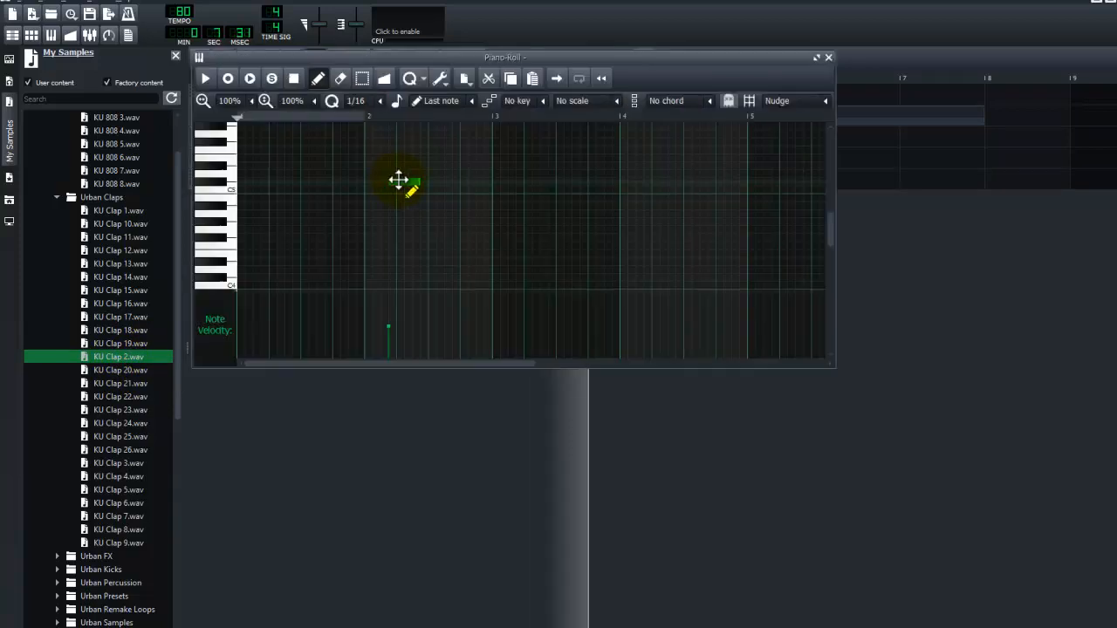
pyautogui.click(828, 56)
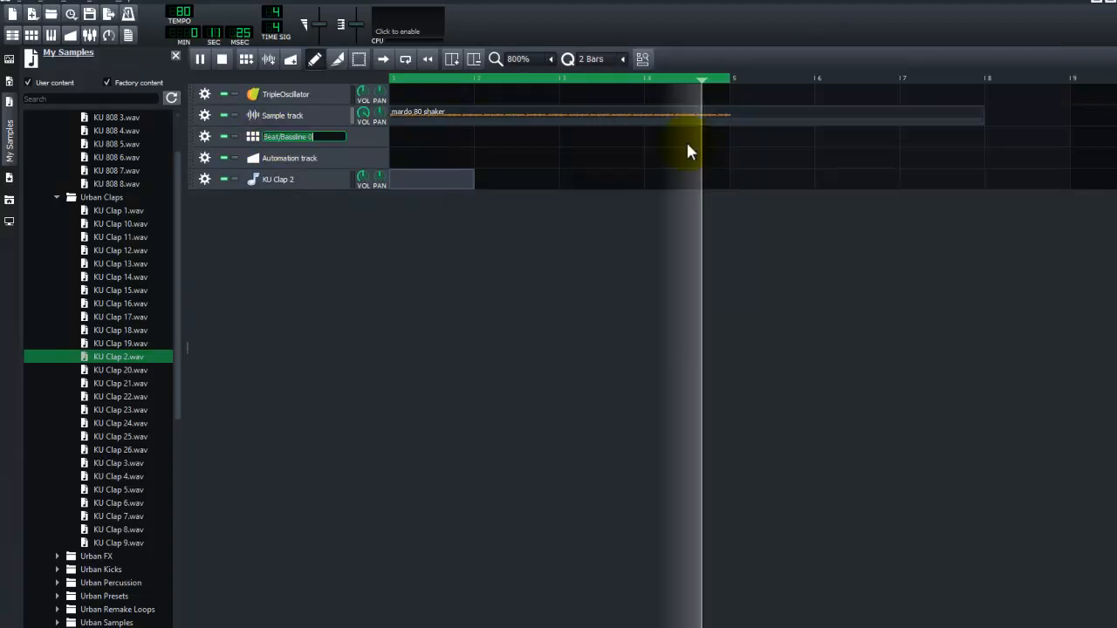
# Step: Add KU Clap 2 as a track to Beat/Bassline 0 and enable its first step
pyautogui.click(273, 140)
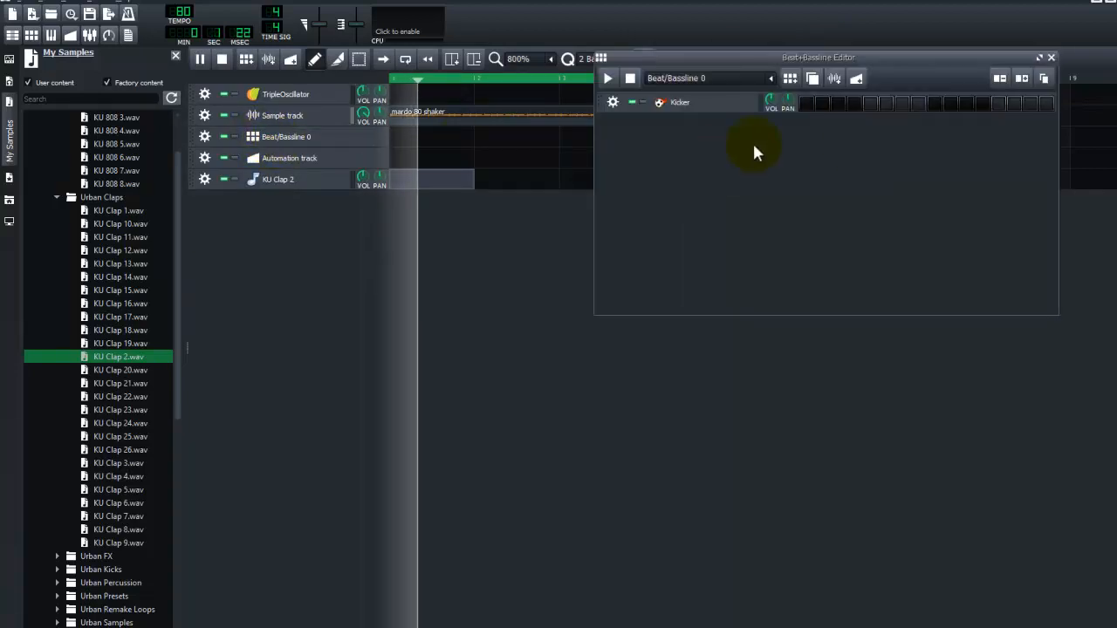
pyautogui.moveTo(103, 357); pyautogui.dragTo(687, 174)
pyautogui.click(805, 125)
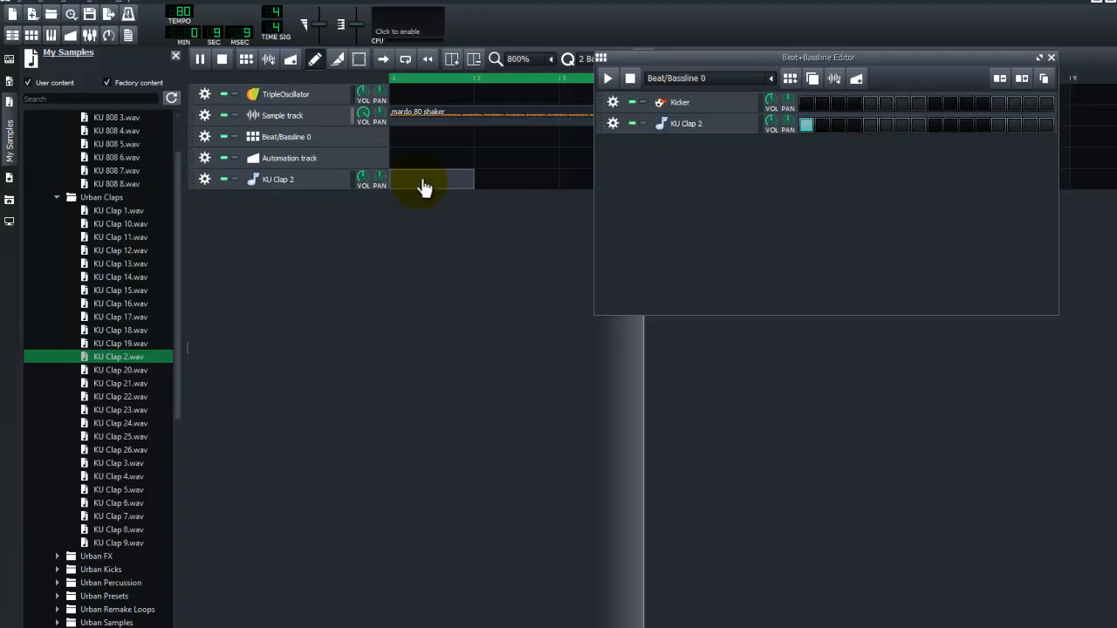
# Step: Close the beat editor and fill bars 1 to 4 of the Beat/Bassline 0 track with pattern blocks
pyautogui.press('F6')
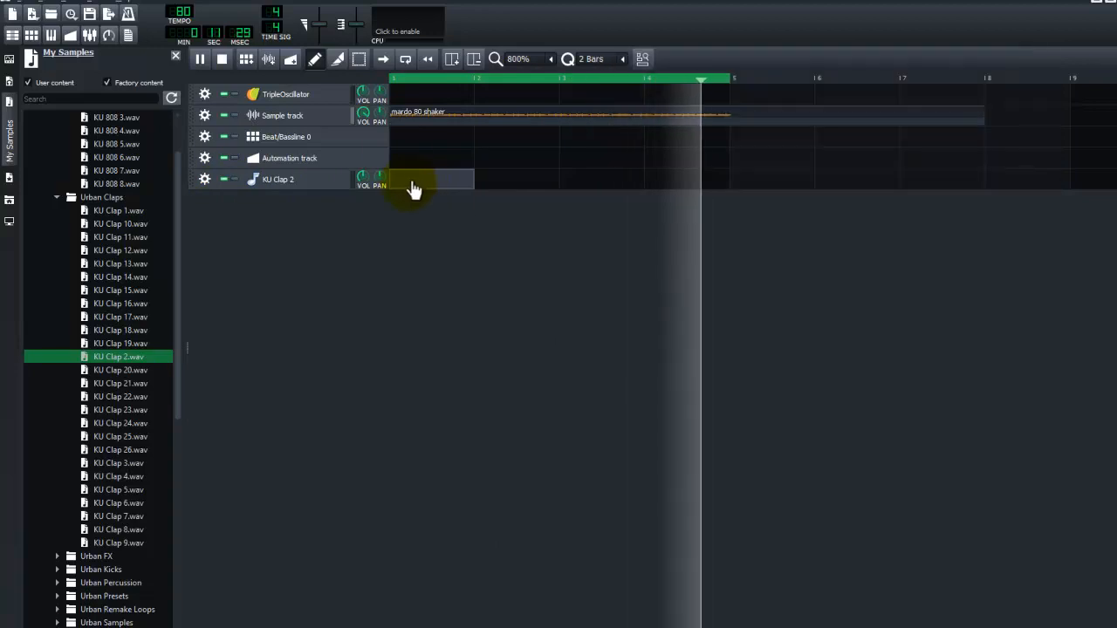
pyautogui.click(398, 143)
pyautogui.moveTo(444, 142); pyautogui.dragTo(647, 138)
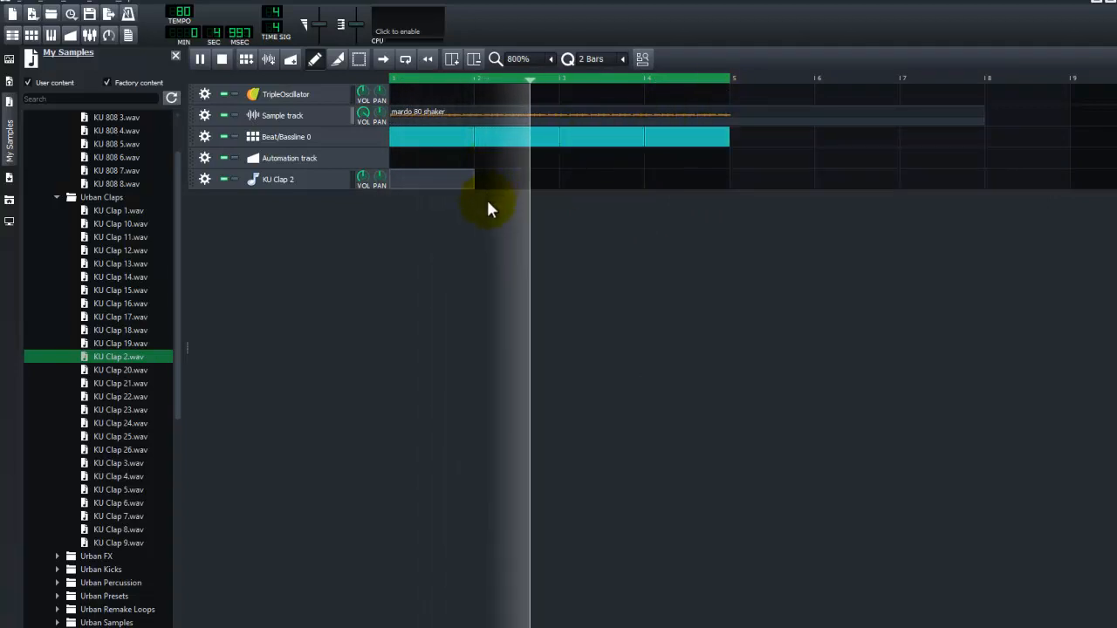
# Step: Enable Kicker hits on steps 5 and 8 of the Beat/Bassline 0 pattern
pyautogui.doubleClick(427, 150)
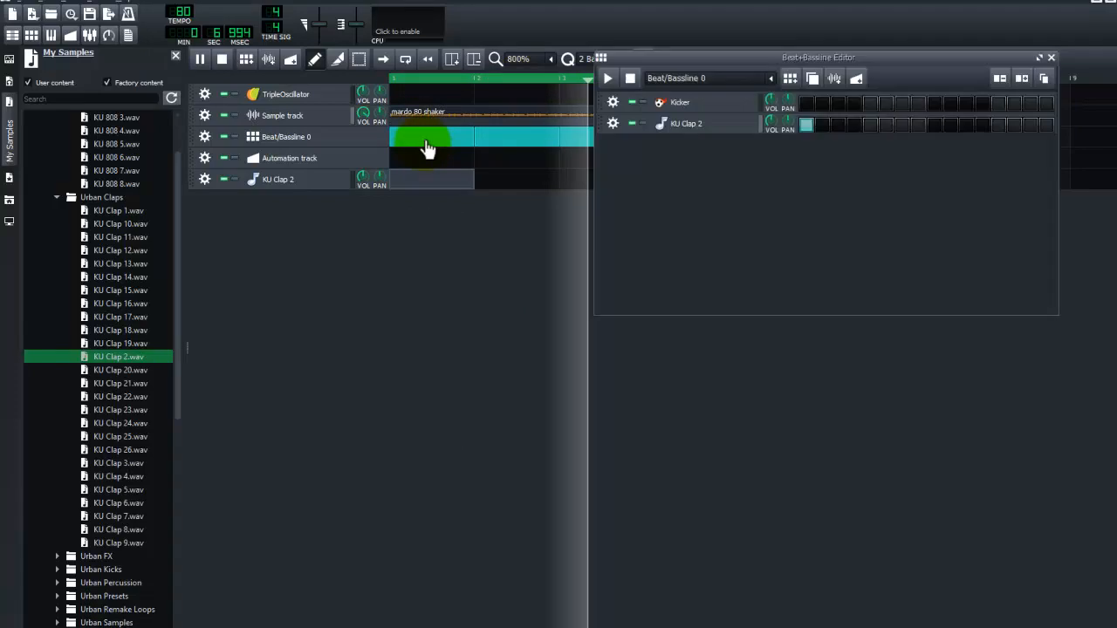
pyautogui.click(870, 103)
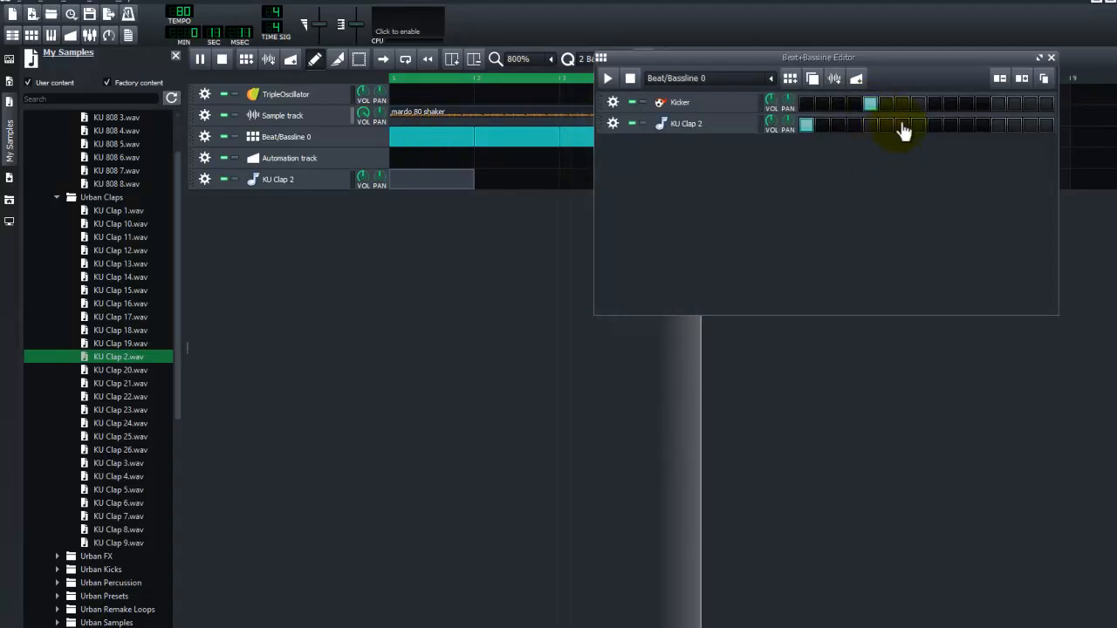
pyautogui.click(918, 104)
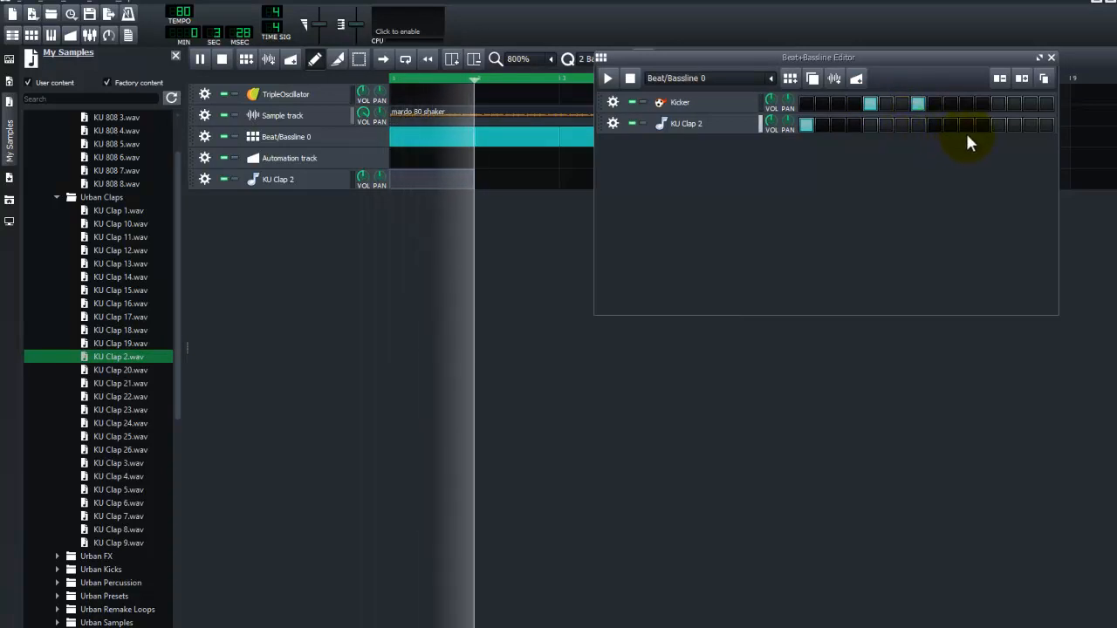
# Step: Try extra KU Clap 2 hits on steps 10, 11 and 12 of the pattern, removing each one
pyautogui.click(966, 126)
pyautogui.click(967, 127)
pyautogui.click(951, 126)
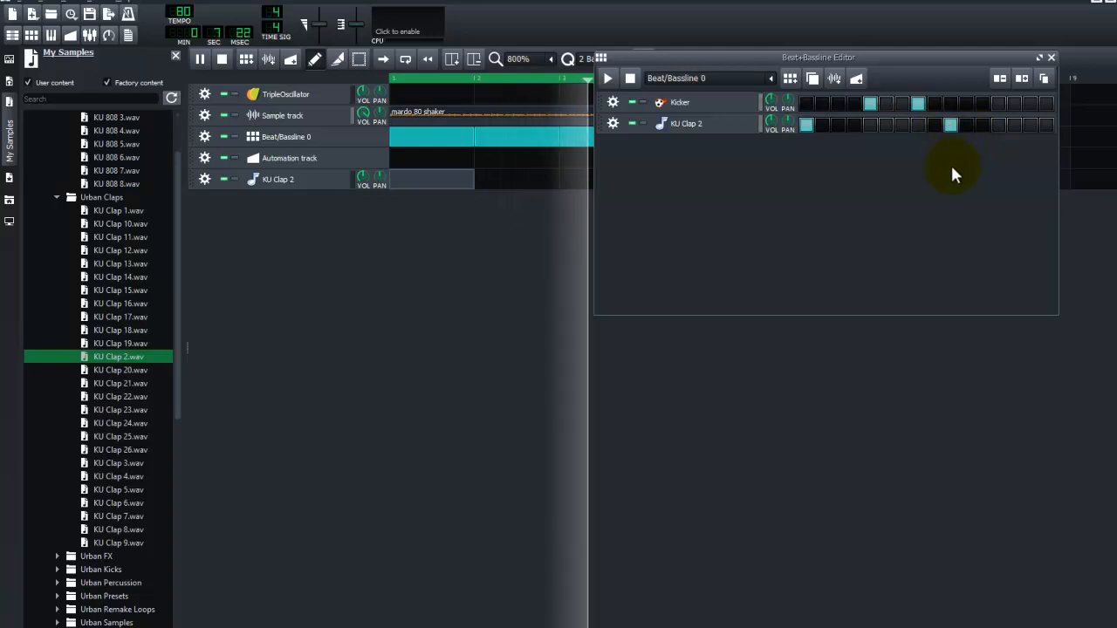
pyautogui.click(953, 128)
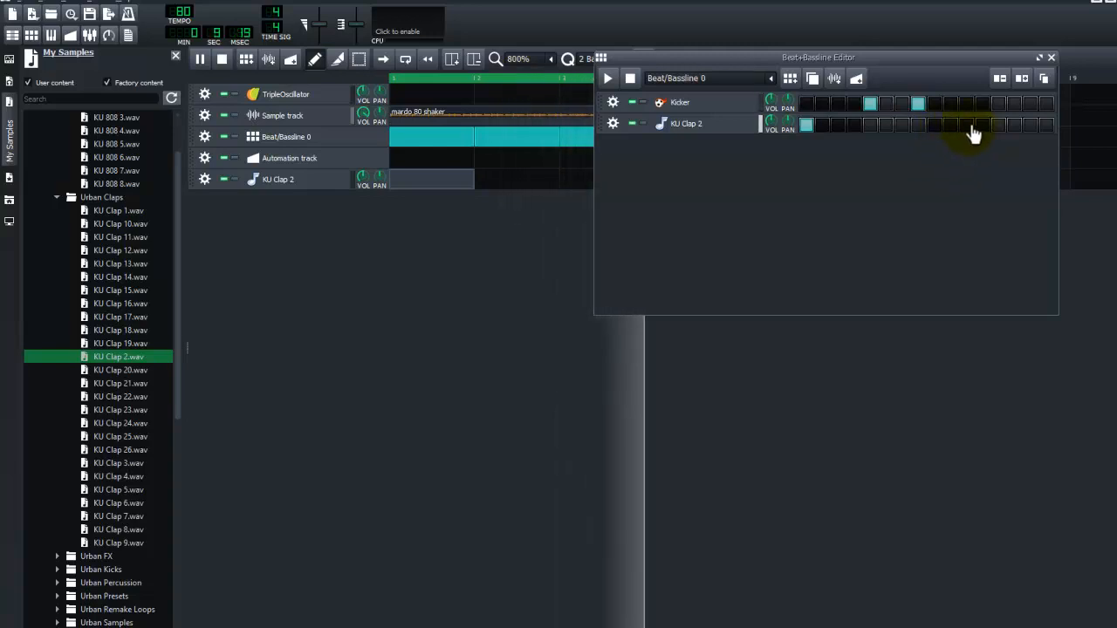
pyautogui.click(983, 128)
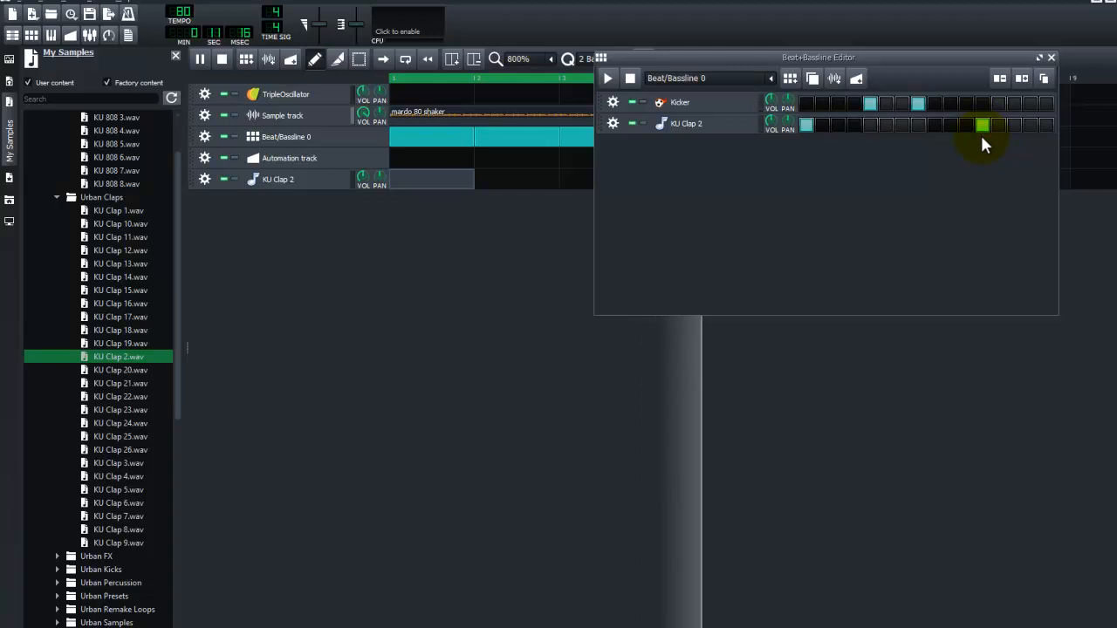
pyautogui.click(983, 131)
pyautogui.click(968, 128)
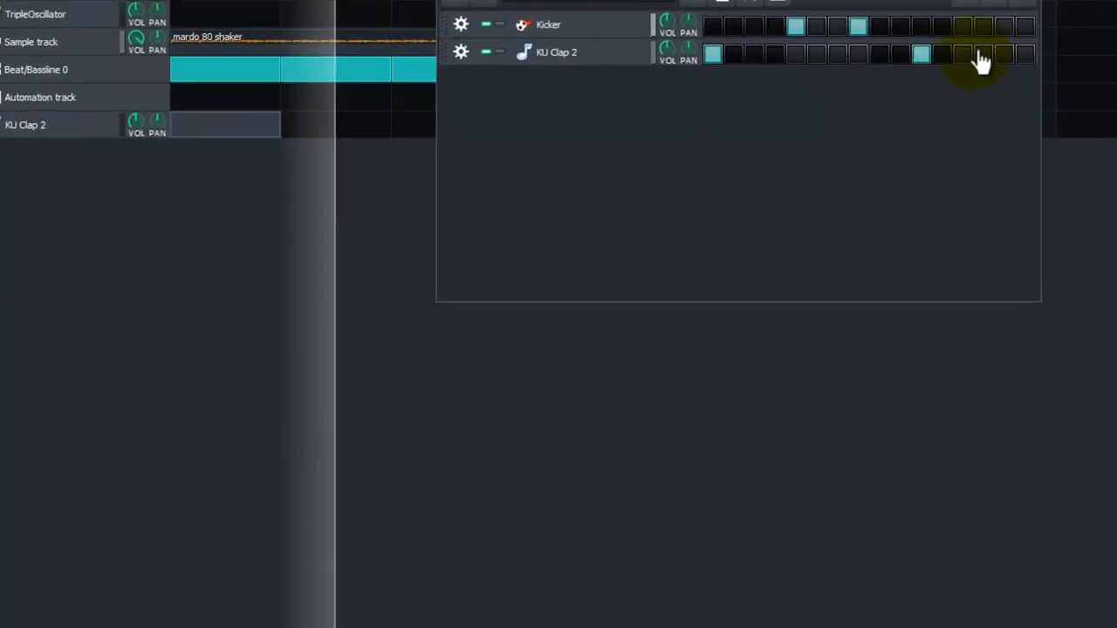
pyautogui.click(922, 56)
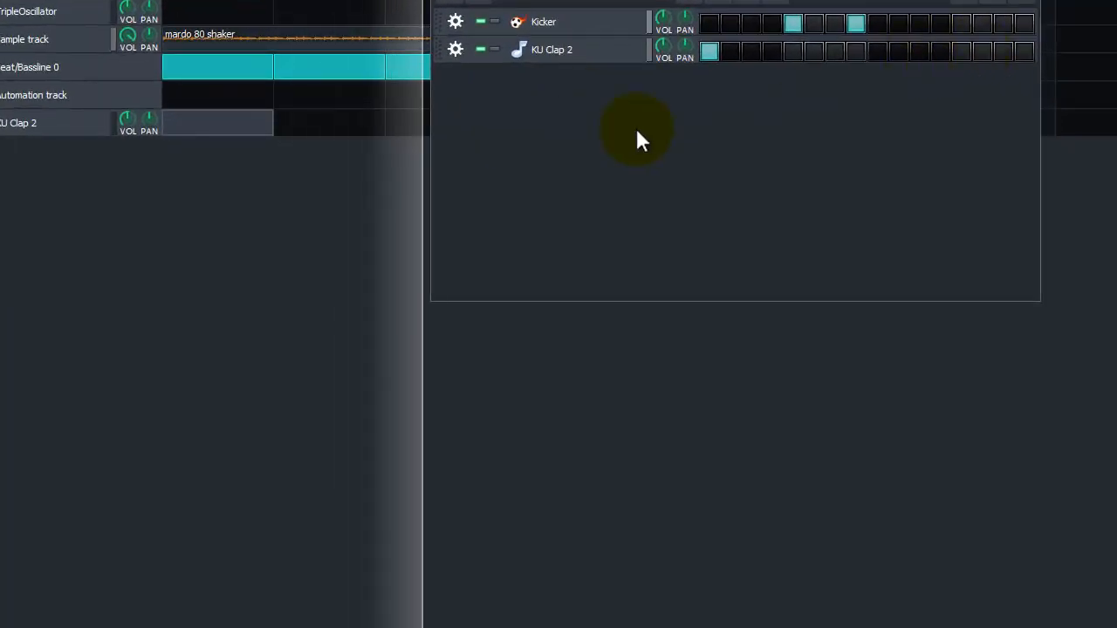
# Step: Enable KU Clap 2 hits on steps 13 and 16 of the pattern
pyautogui.click(962, 52)
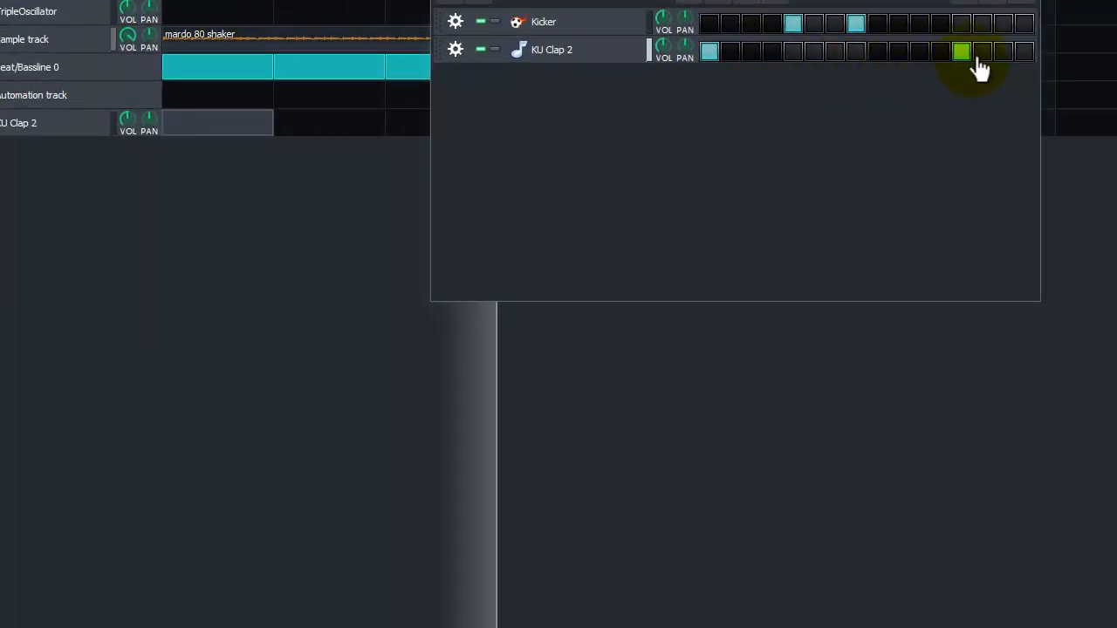
pyautogui.click(1021, 54)
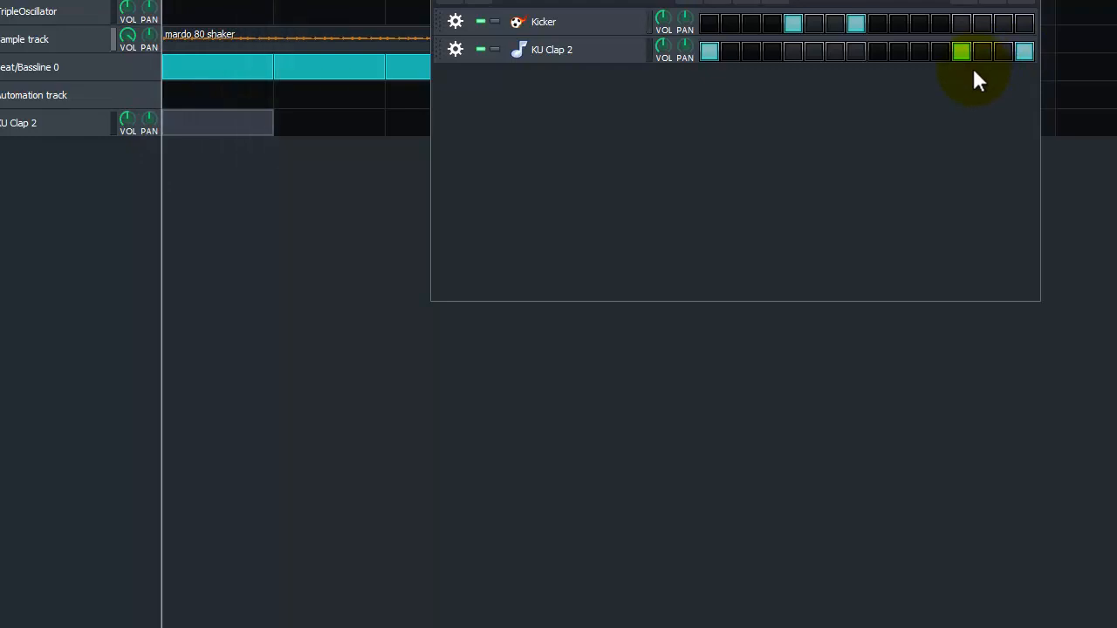
# Step: Preview KU Clap 25, and expand the Urban FX folder to preview KU FX 4
pyautogui.scroll(-2, 116, 403)
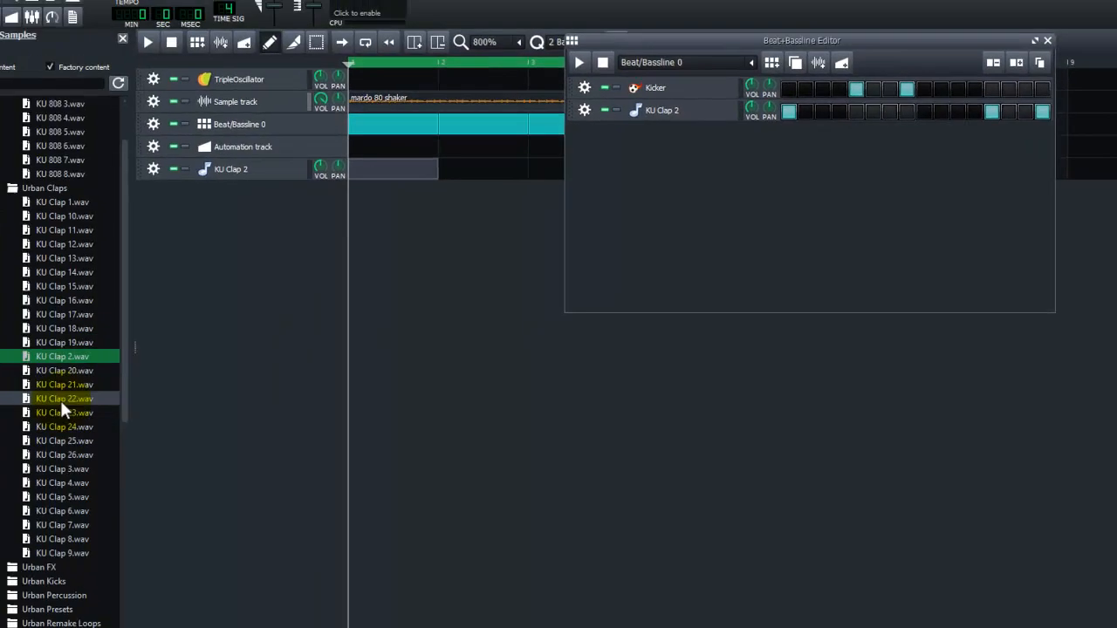
pyautogui.click(117, 357)
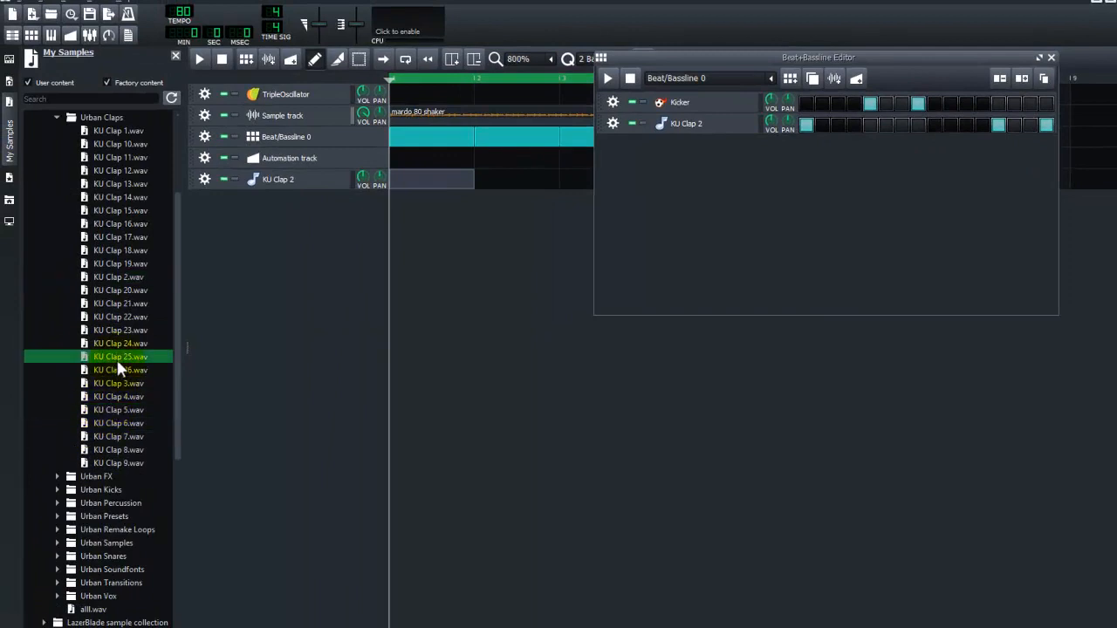
pyautogui.scroll(-4, 109, 288)
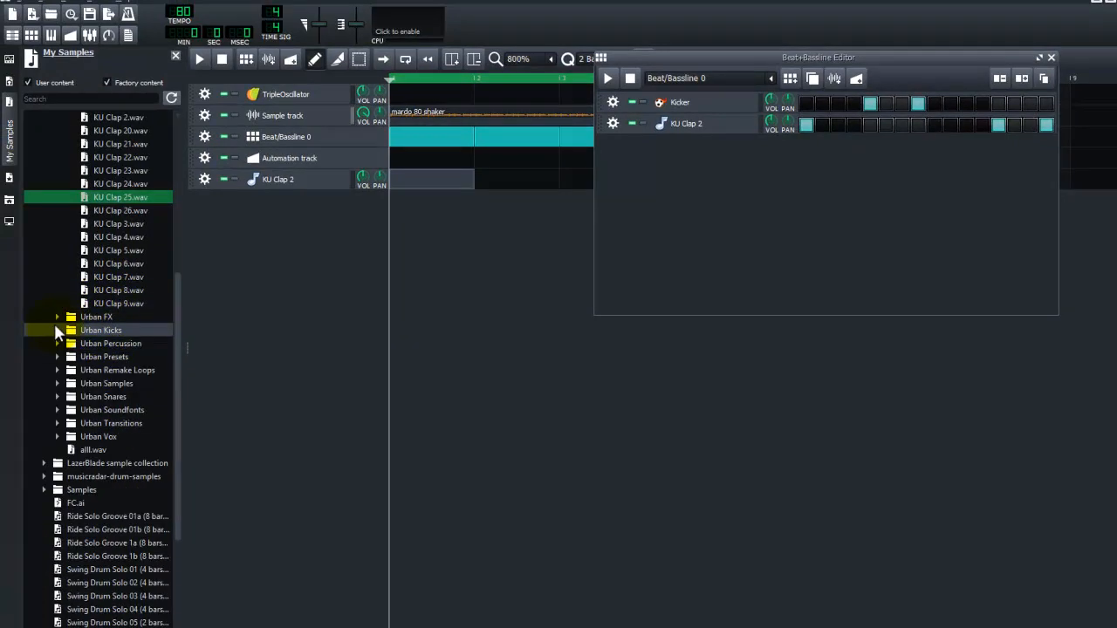
pyautogui.click(55, 317)
pyautogui.click(113, 370)
pyautogui.scroll(-2, 118, 362)
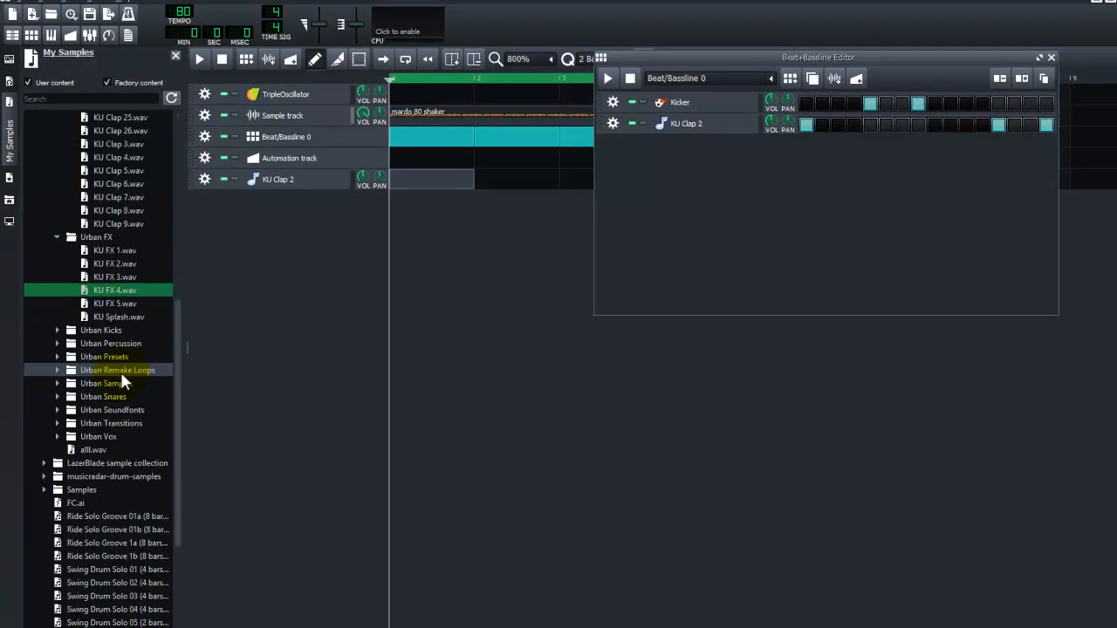
# Step: Expand the Urban Kicks folder and preview several kick samples, including KU Kick 10, 1 and 5
pyautogui.click(70, 330)
pyautogui.click(120, 357)
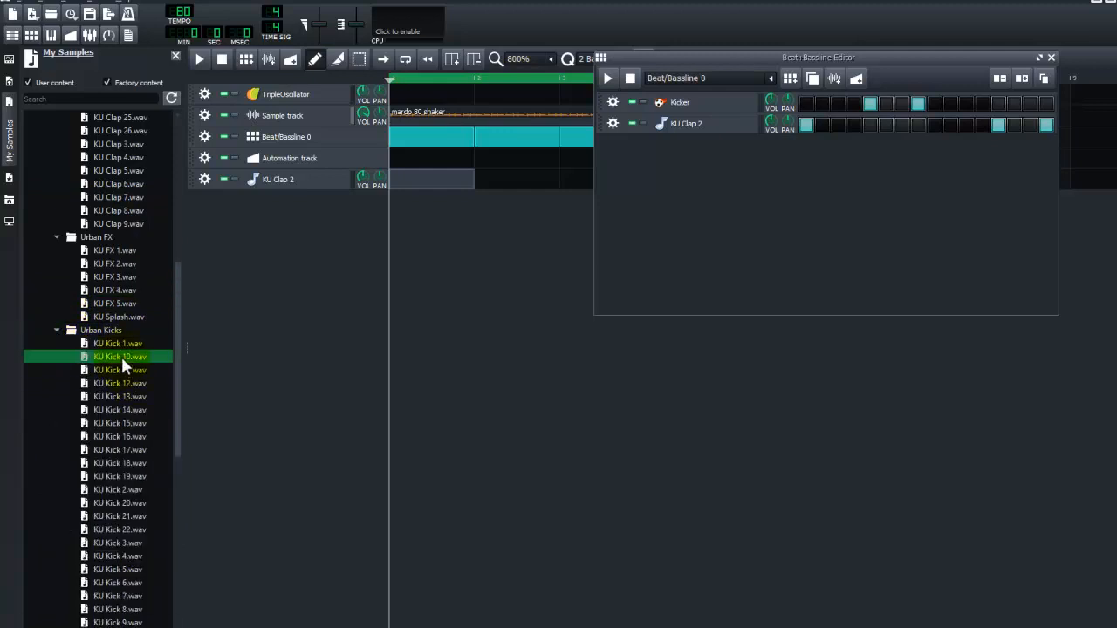
pyautogui.click(126, 344)
pyautogui.scroll(-3, 127, 427)
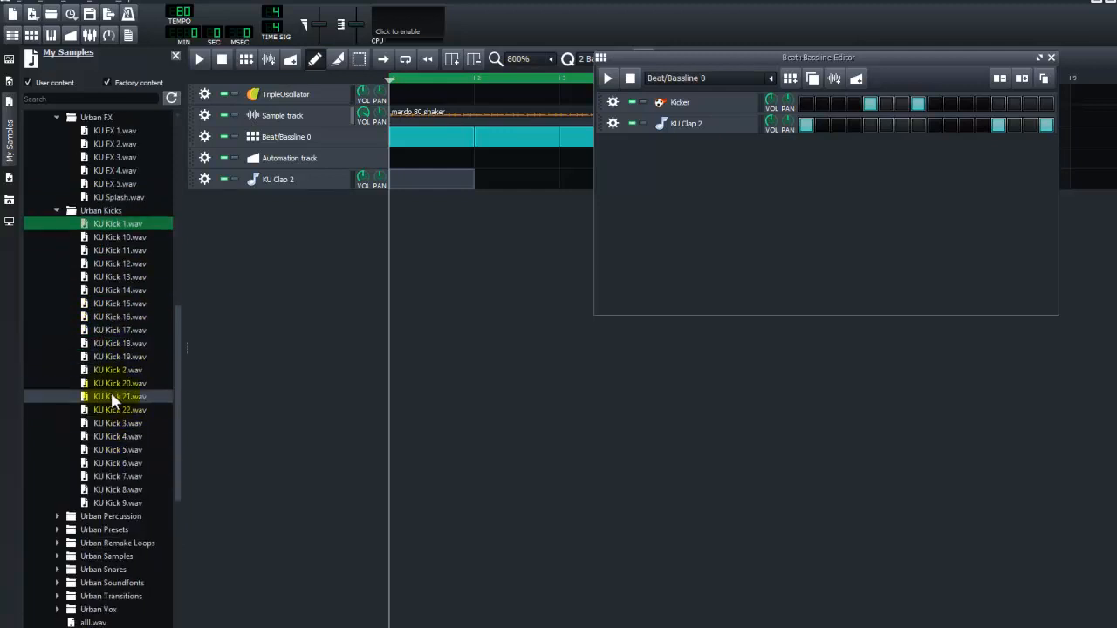
pyautogui.scroll(-4, 123, 424)
pyautogui.click(120, 316)
pyautogui.click(118, 293)
# Step: Expand the Urban Percussion folder and compare its first samples, including KU Perc 10 and KU Perc 1
pyautogui.click(59, 358)
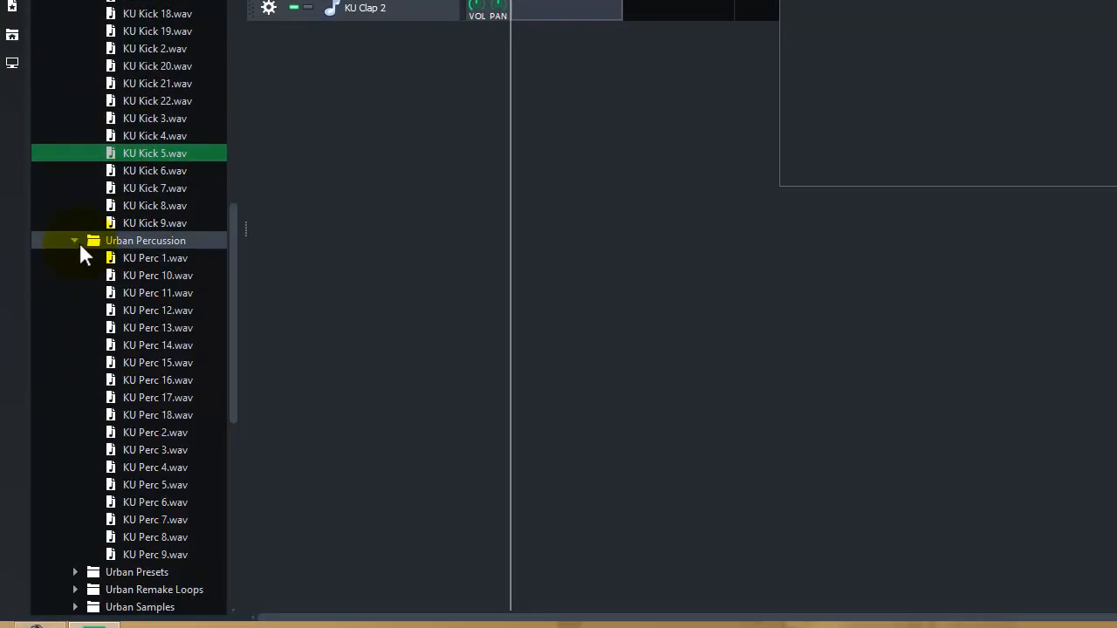
pyautogui.click(153, 273)
pyautogui.click(155, 313)
pyautogui.click(154, 292)
pyautogui.click(155, 271)
pyautogui.click(159, 261)
pyautogui.click(155, 273)
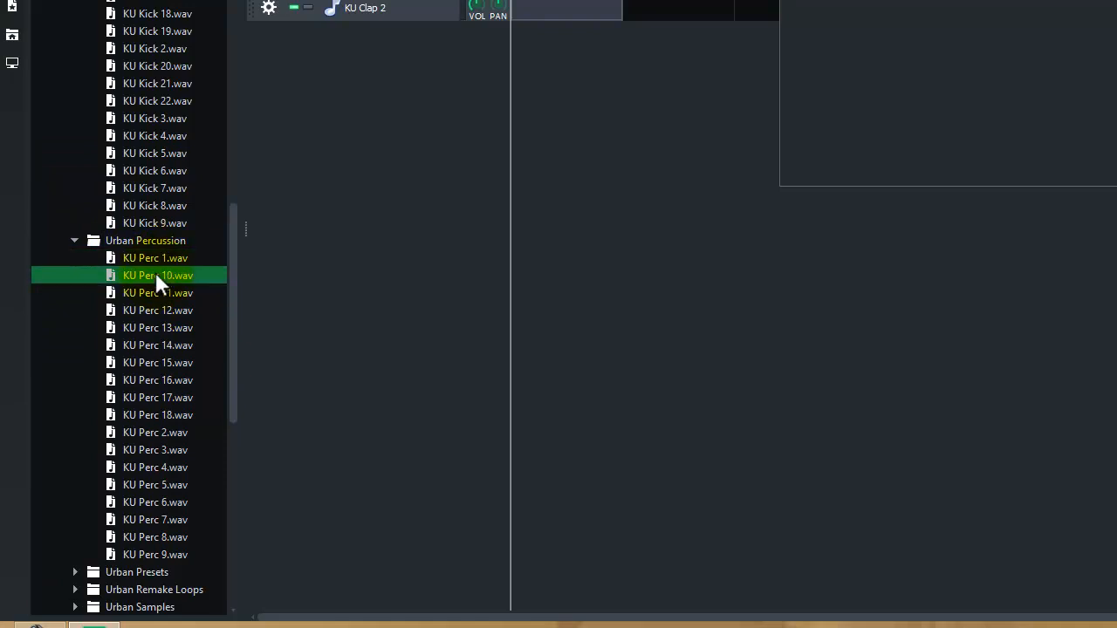
pyautogui.click(153, 264)
pyautogui.click(147, 302)
pyautogui.click(165, 256)
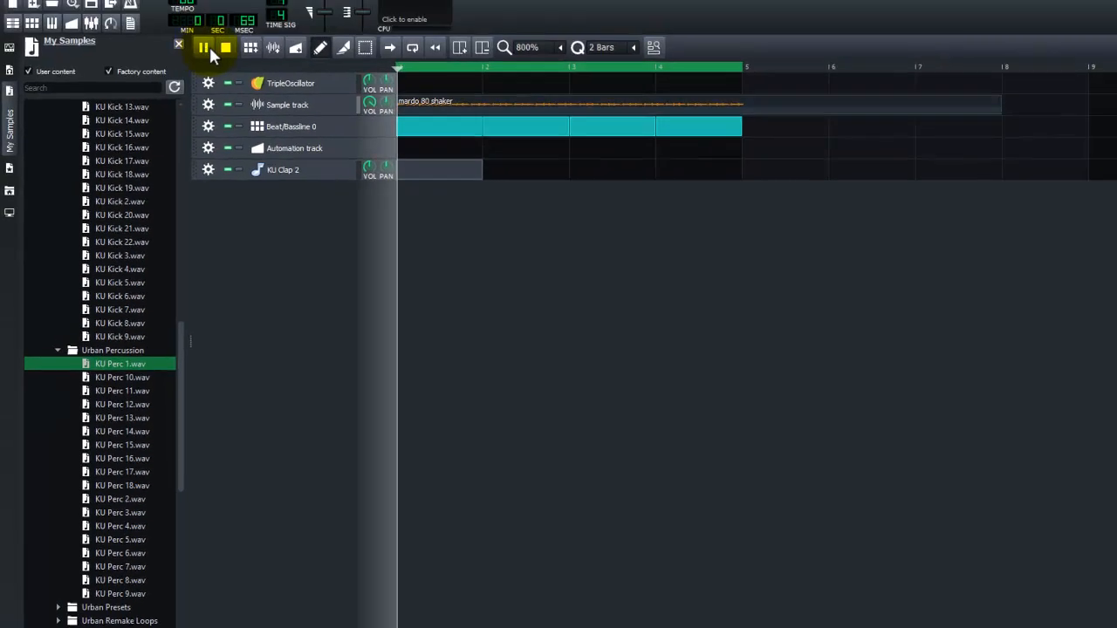
# Step: Add KU Perc 1 to the Beat/Bassline 0 pattern with hits on steps 11 and 12, and maximize the beat editor
pyautogui.click(209, 44)
pyautogui.doubleClick(510, 138)
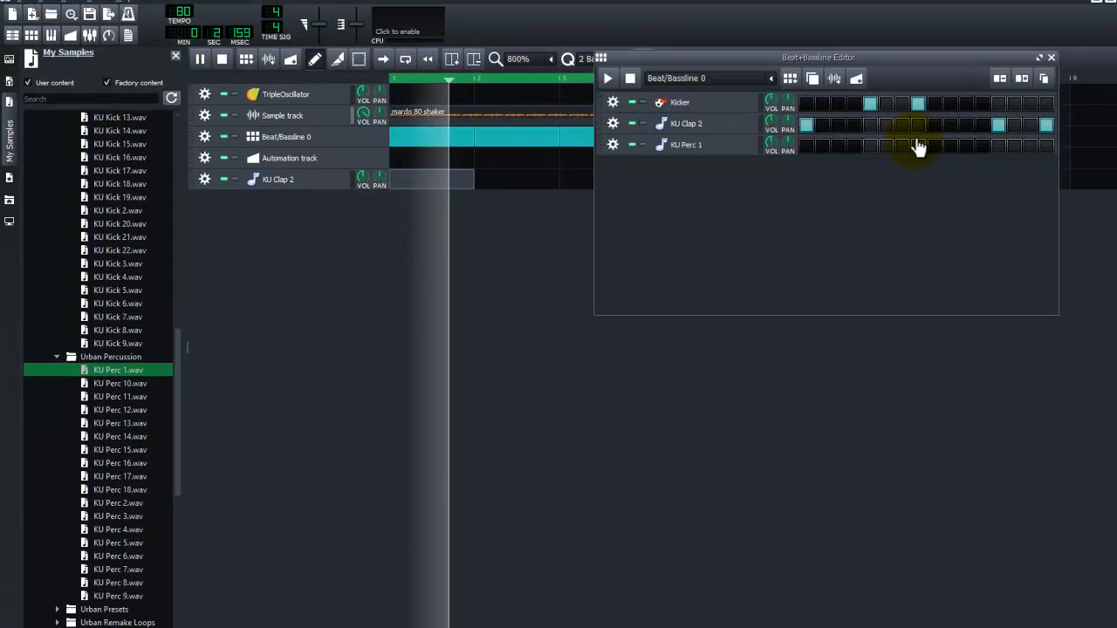
pyautogui.moveTo(897, 56); pyautogui.dragTo(750, 129)
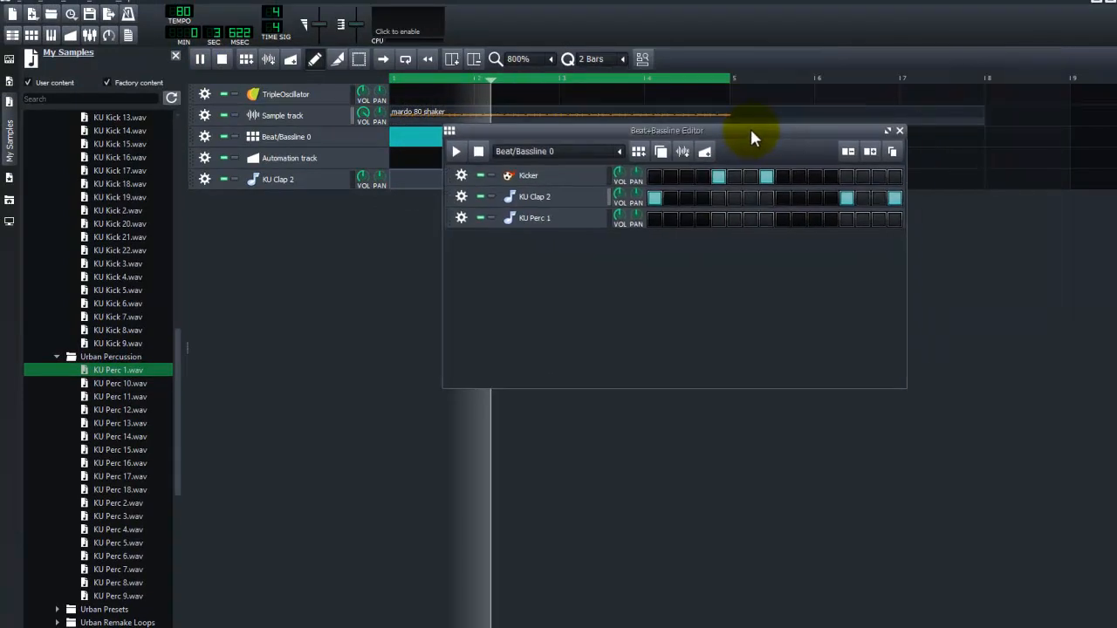
pyautogui.click(800, 222)
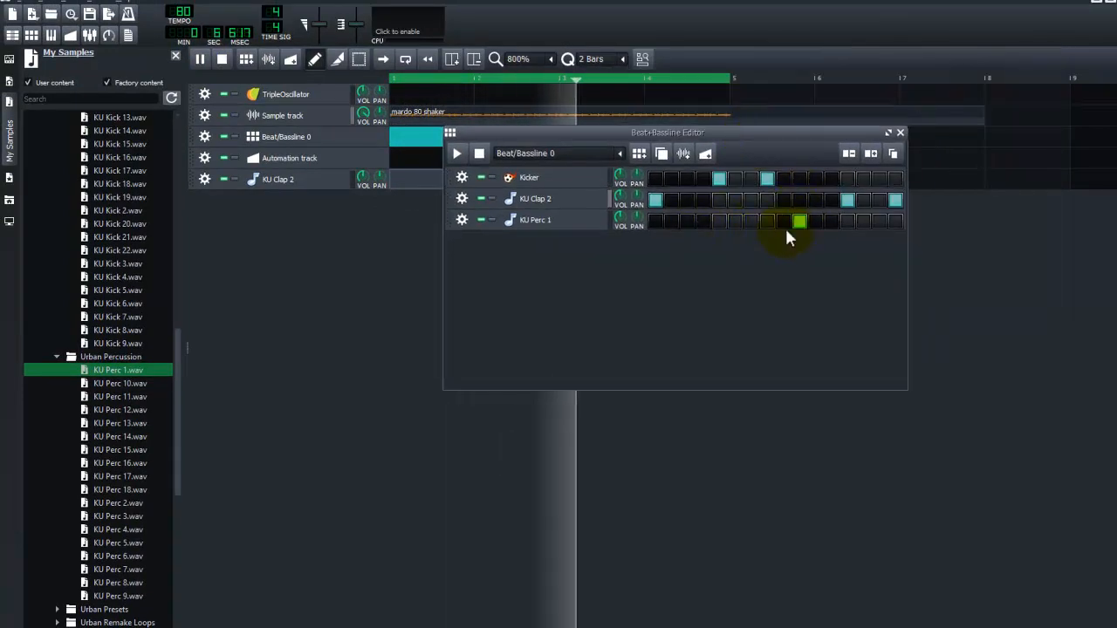
pyautogui.click(888, 133)
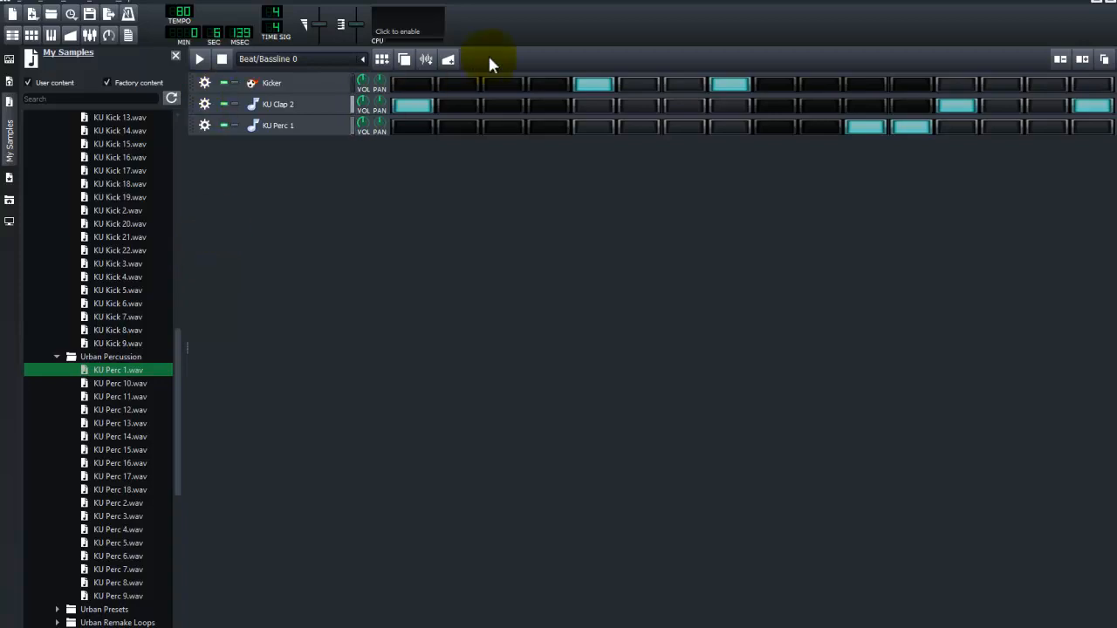
pyautogui.press('space')
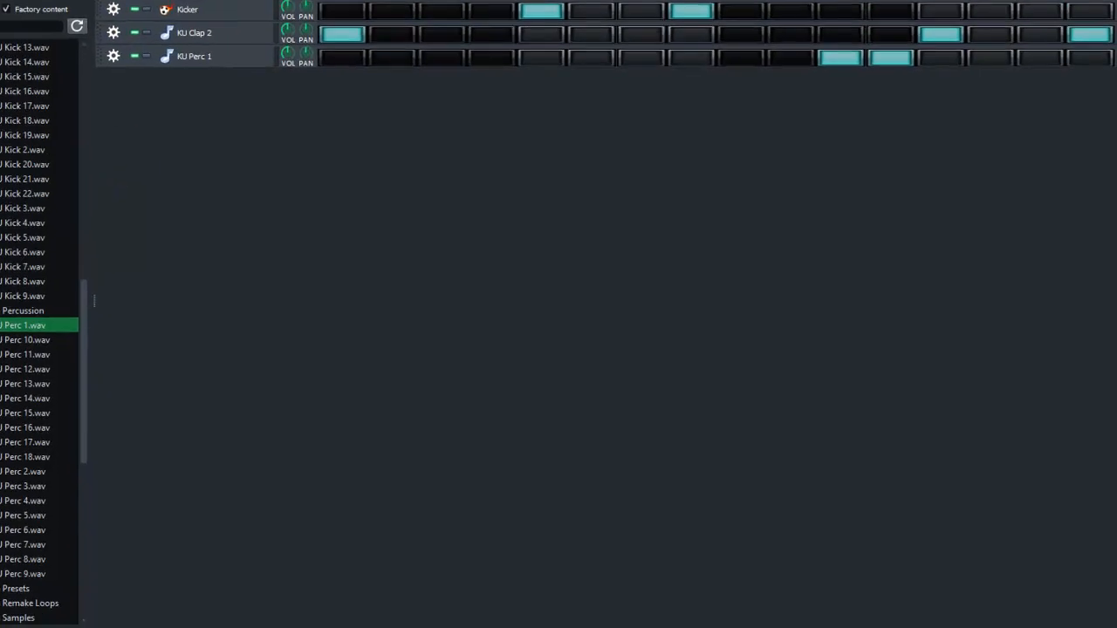
pyautogui.hotkey('alt', 'F4')
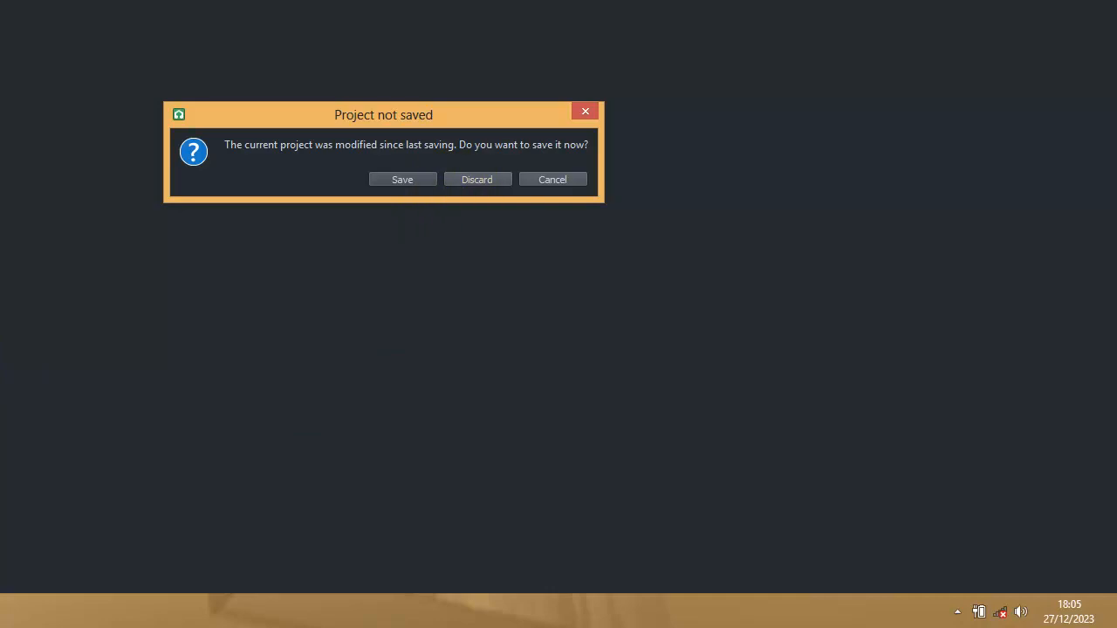
pyautogui.hotkey('alt', 'Tab')
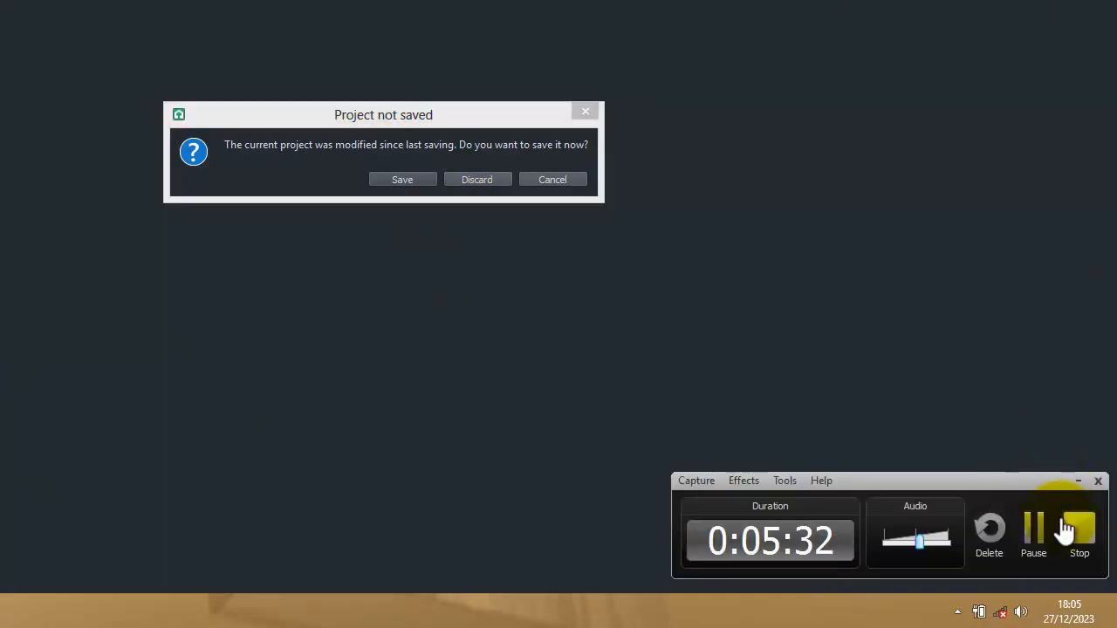
pyautogui.click(1080, 528)
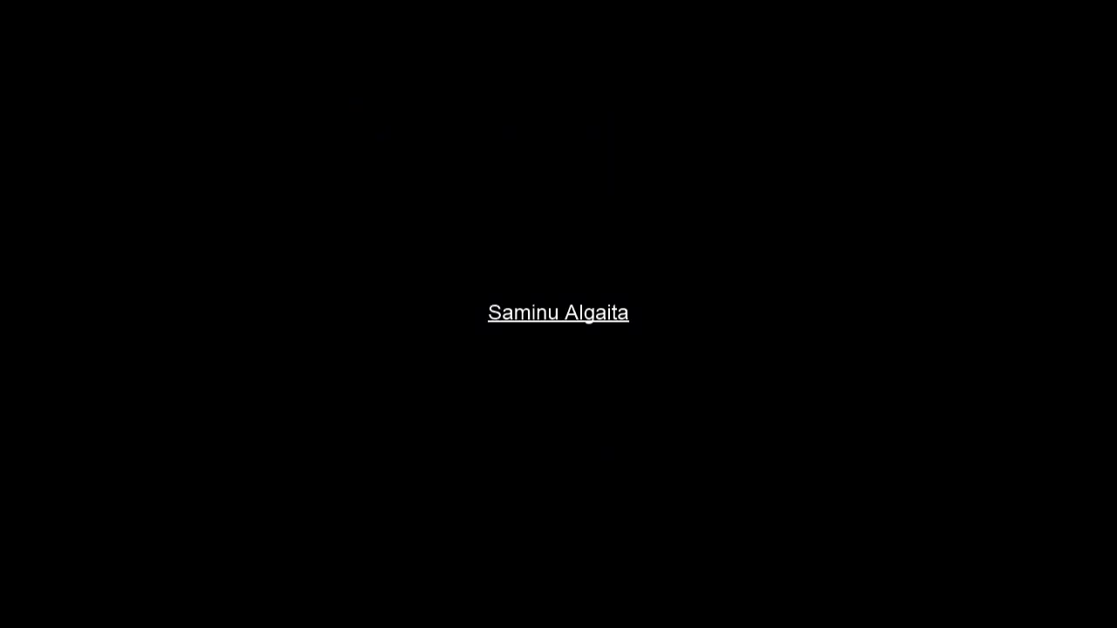